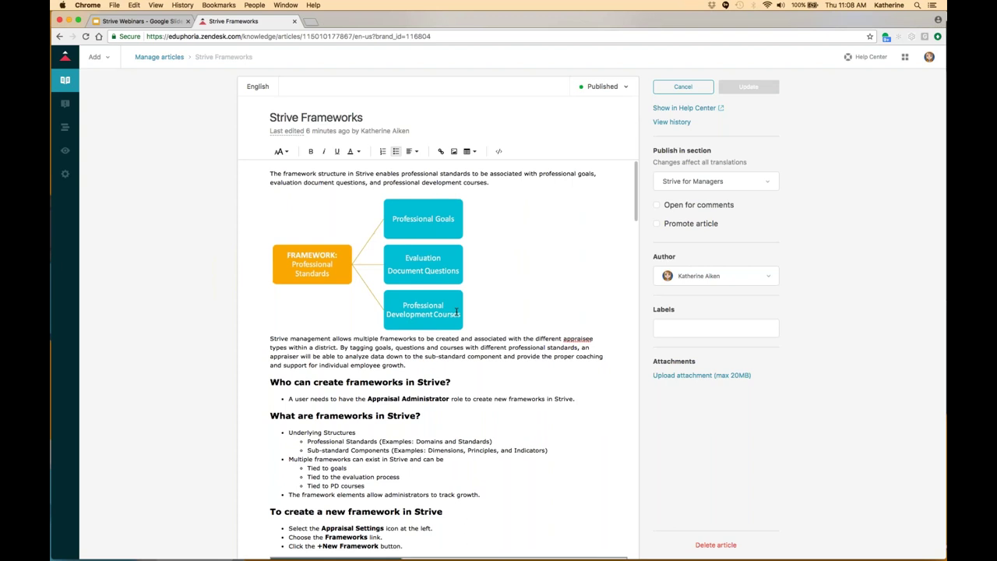
Read through the Strive Frameworks help article, from the framework overview to the instructions for adding domains and dimensions.
scroll(456, 311, down, 1)
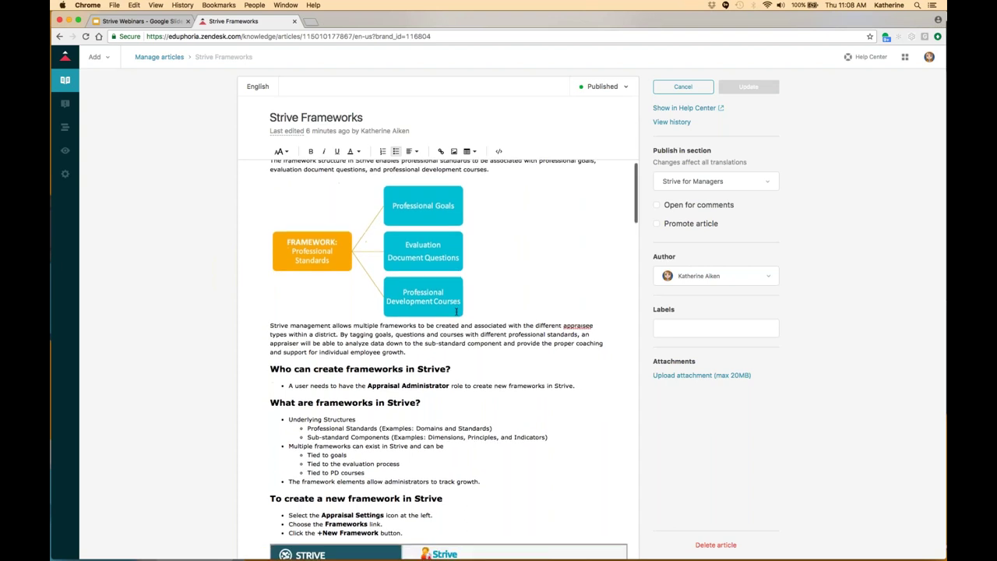
scroll(456, 312, down, 5)
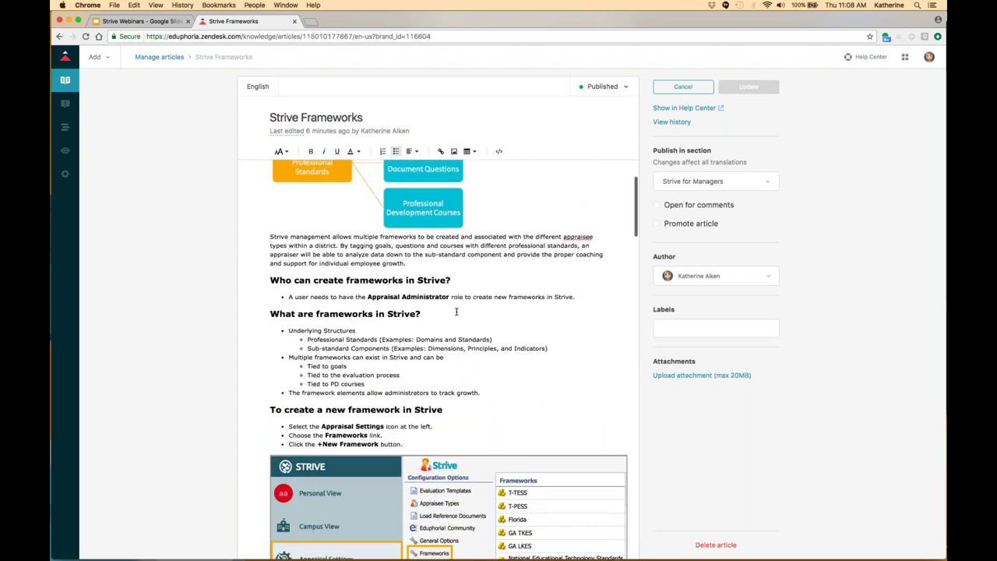
scroll(456, 311, down, 2)
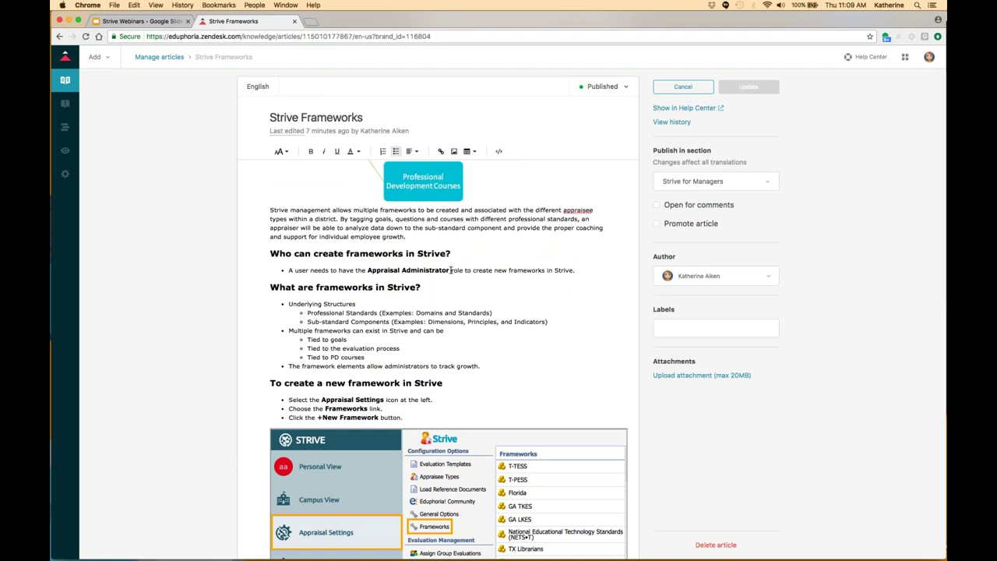
scroll(450, 269, down, 2)
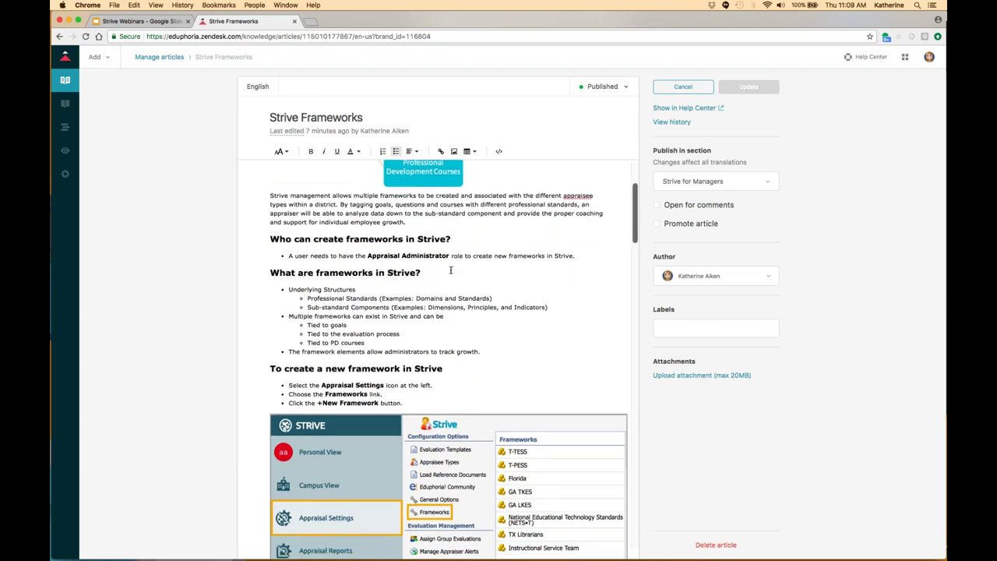
scroll(451, 270, down, 10)
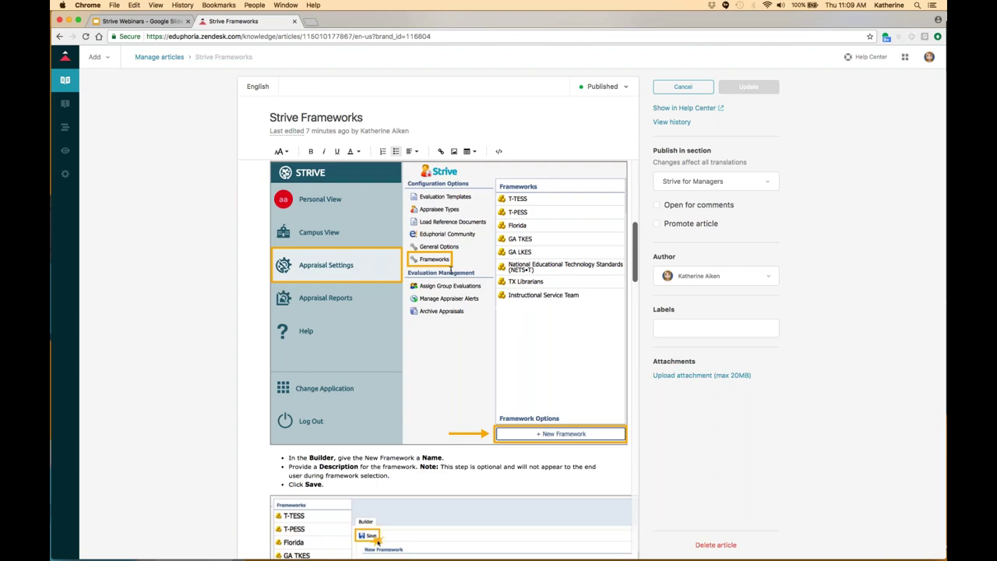
scroll(450, 269, down, 7)
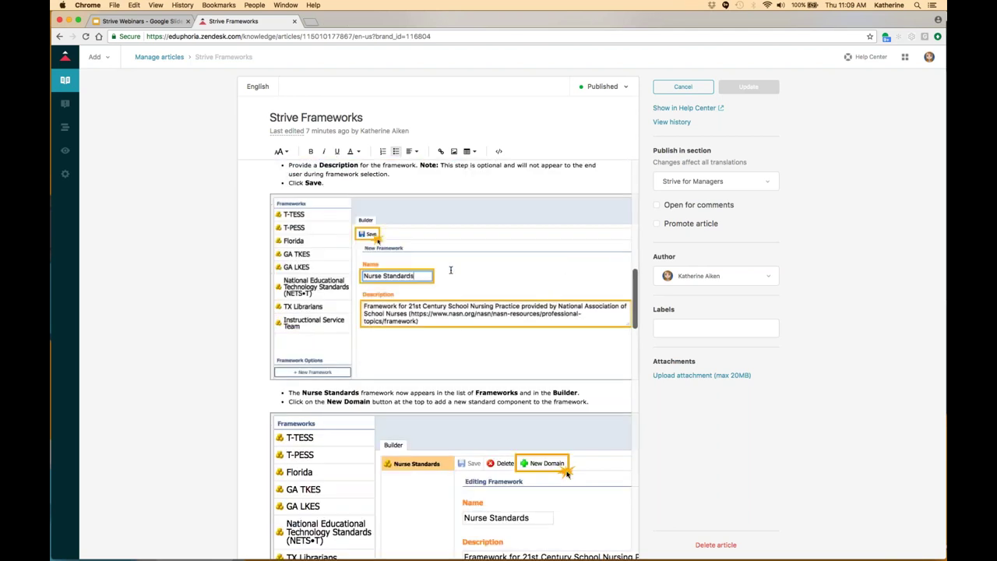
scroll(450, 270, down, 20)
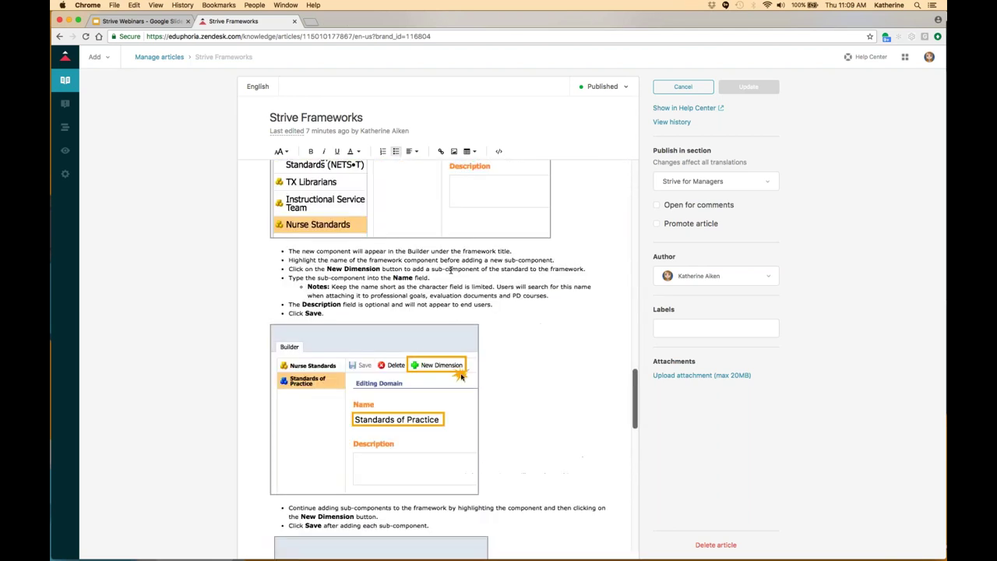
scroll(451, 270, down, 5)
scroll(450, 269, down, 4)
scroll(450, 270, up, 10)
Open the Eduphoria login page at a.schoolobjects.com in a new browser tab.
click(311, 23)
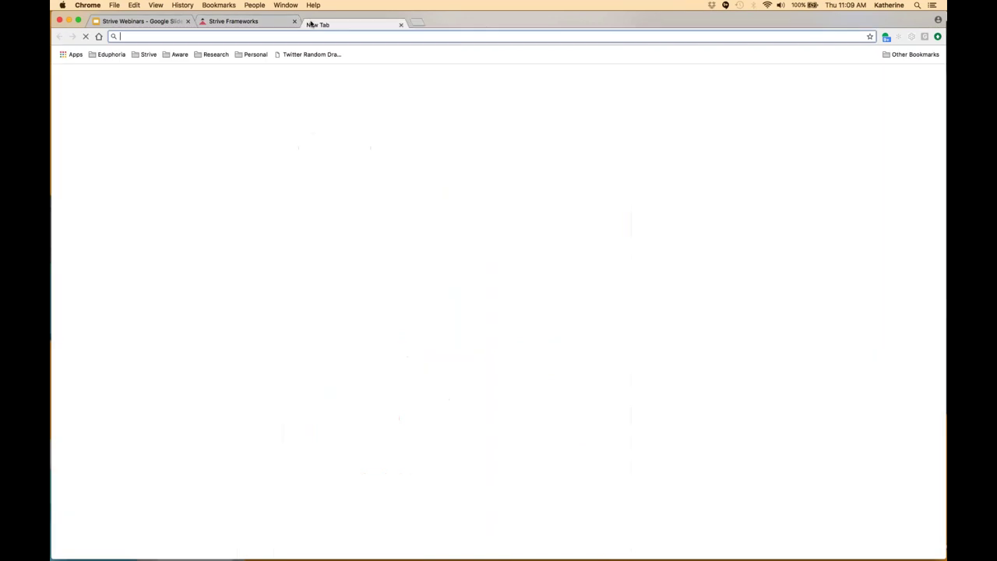
text(a.schoolobjects.com)
key(Return)
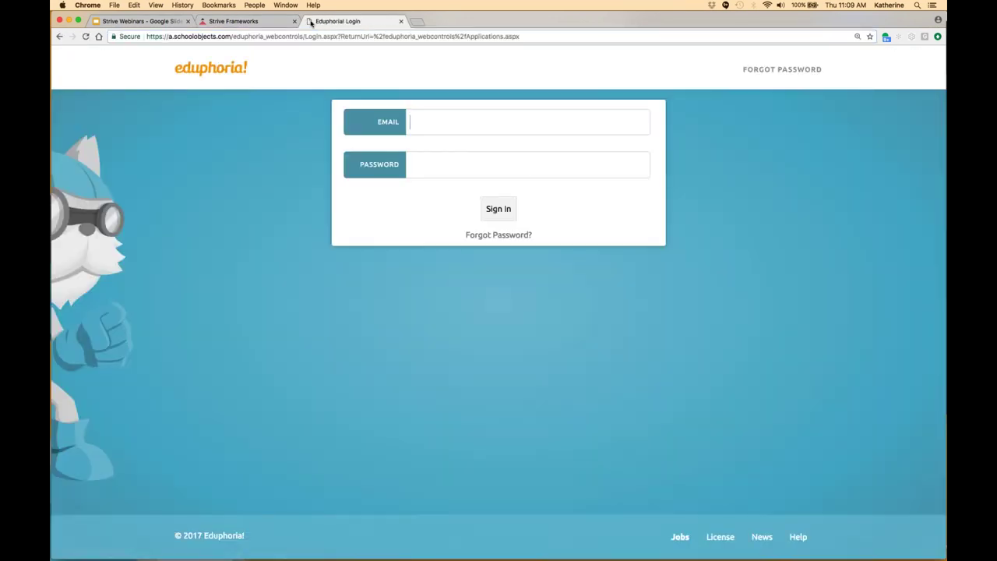
Sign in to Eduphoria with the administrator account's e-mail and password.
text(ap)
key(BackSpace)
text(d)
key(Down)
key(Tab)
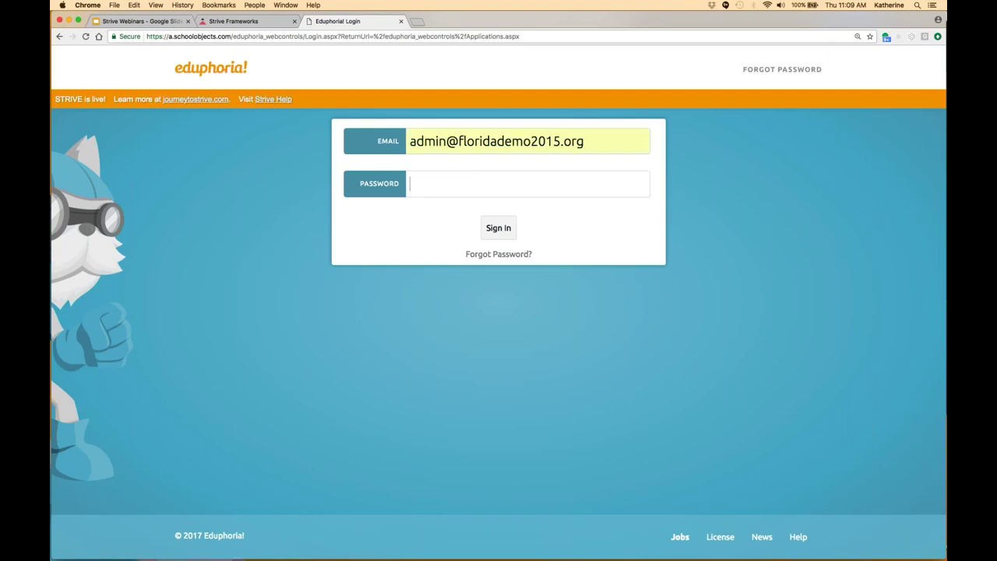
text(p)
key(Return)
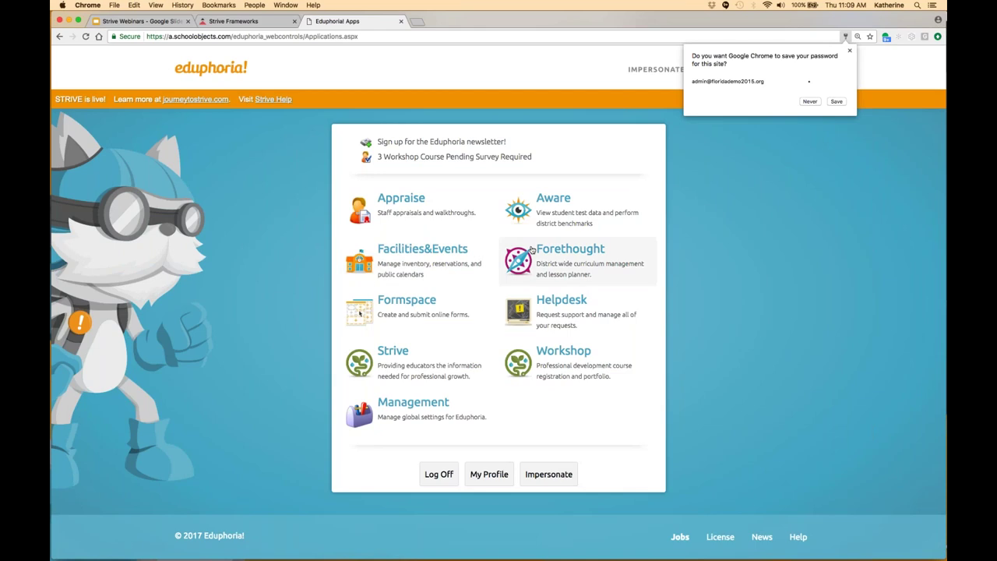
Enter Strive's Appraisal Settings, view the General Options and open the Frameworks list.
click(418, 359)
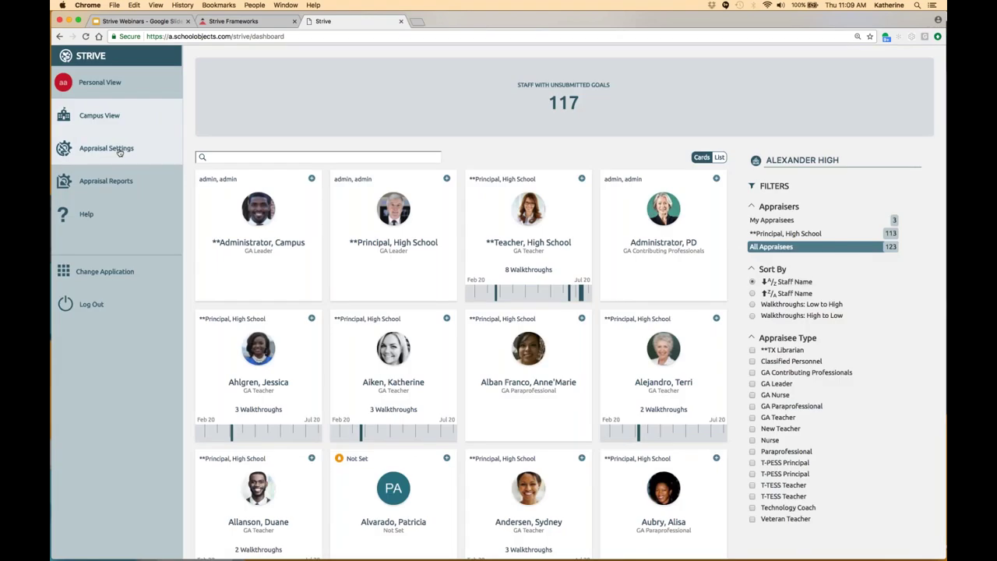
click(119, 152)
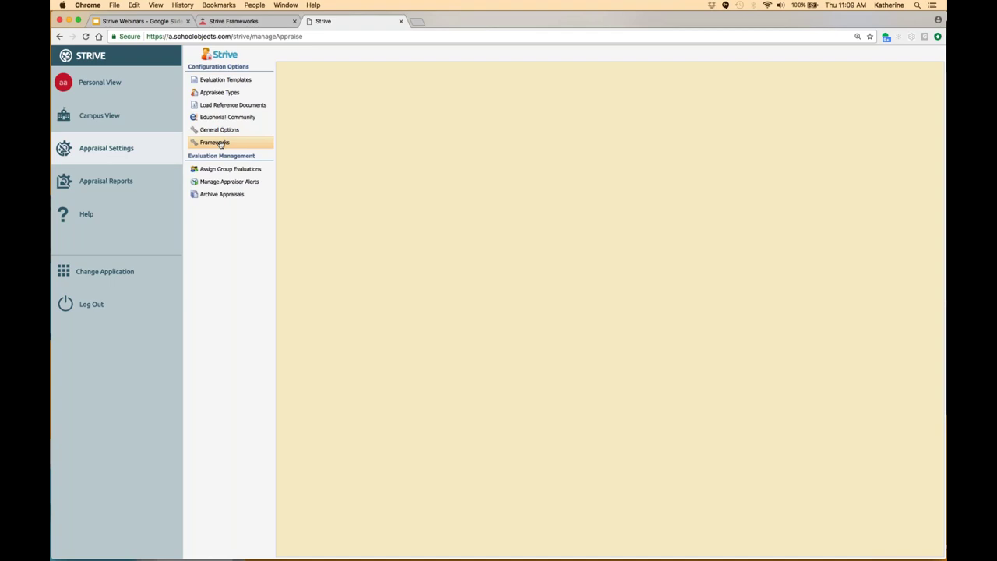
click(223, 132)
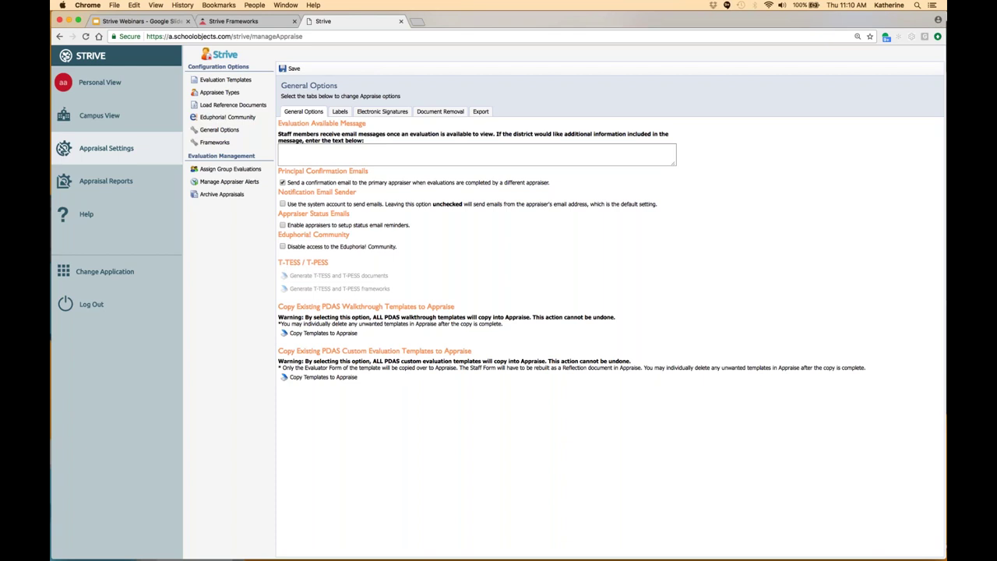
click(215, 142)
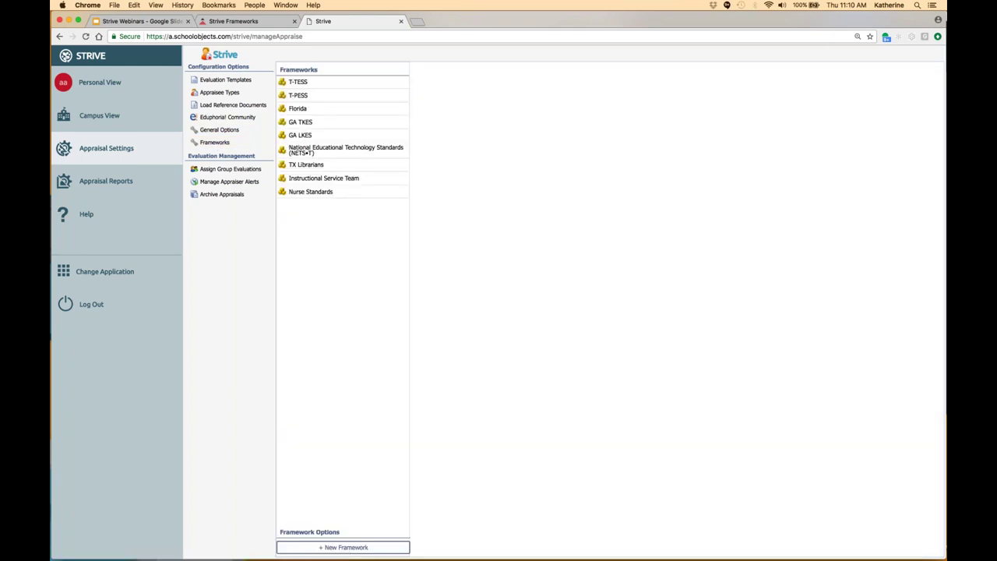
Examine the T-TESS and T-PESS frameworks, including the Instructional Leadership domain and the description of Indicator 1A.
click(308, 86)
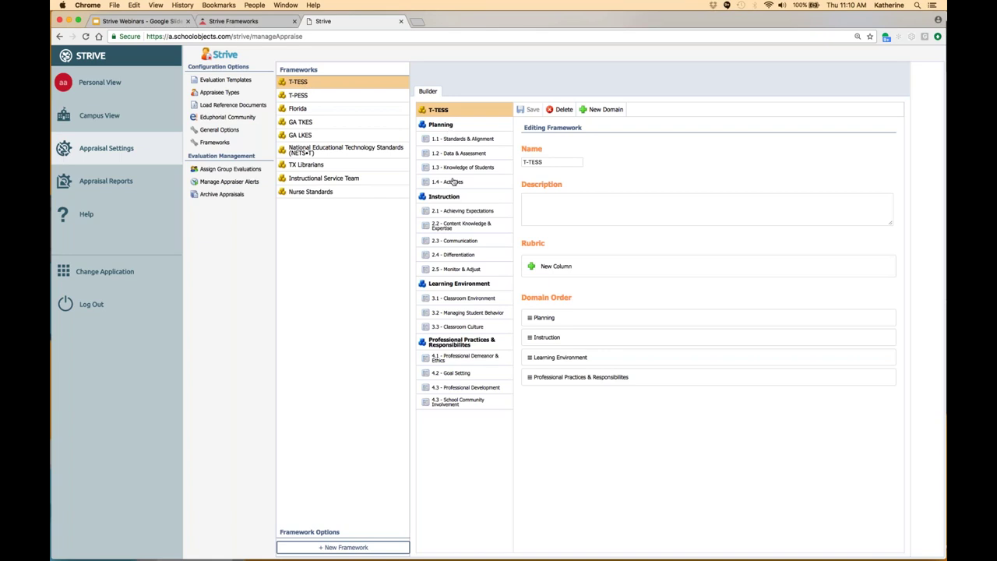
click(307, 96)
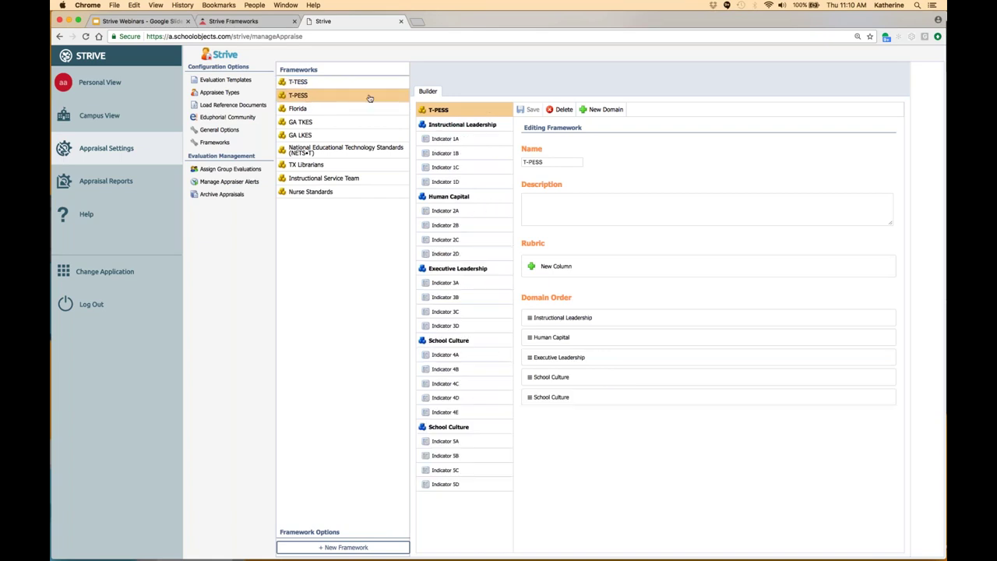
click(468, 126)
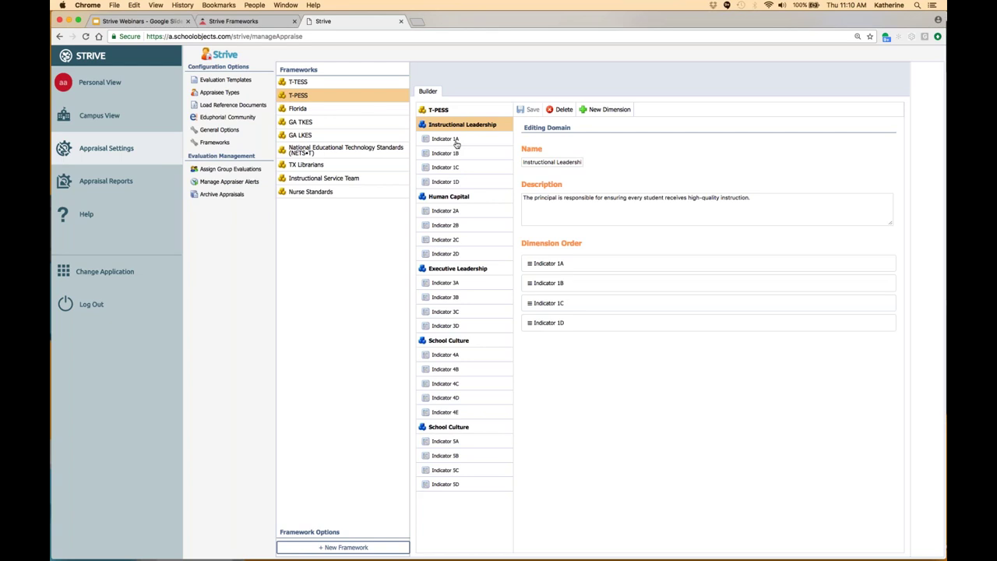
click(457, 144)
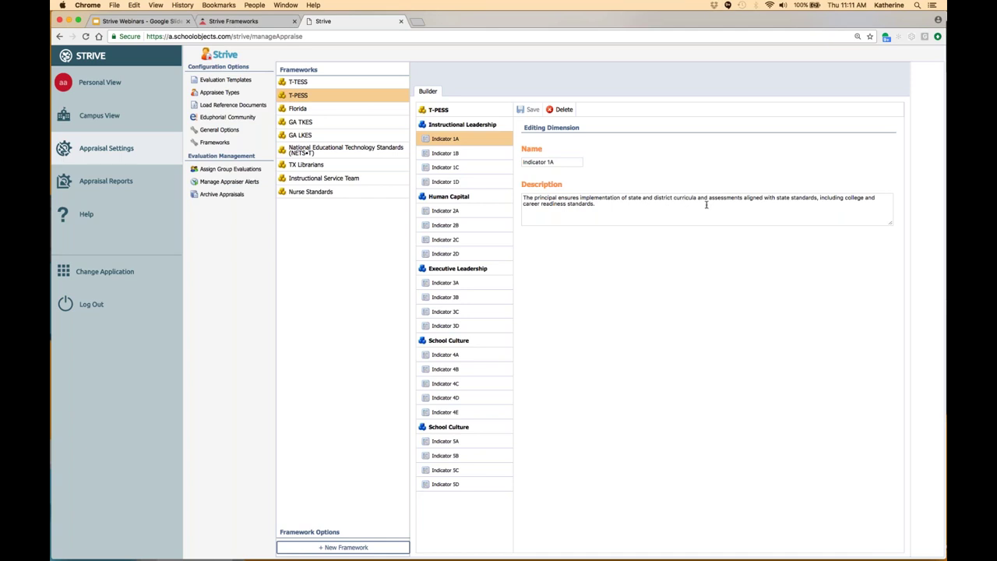
Create and save a framework named "New Framework", leaving its description empty.
click(563, 161)
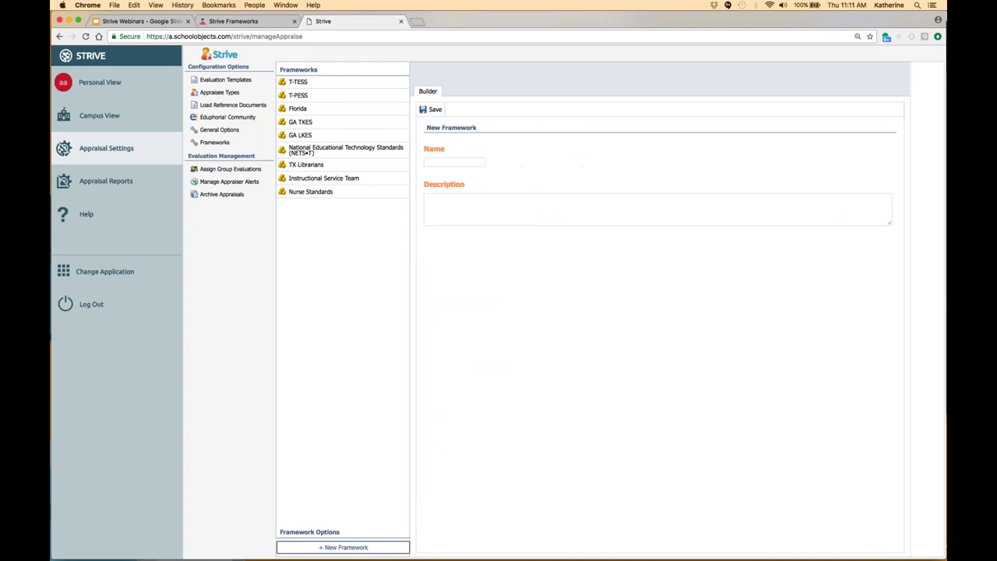
text(New Freamework)
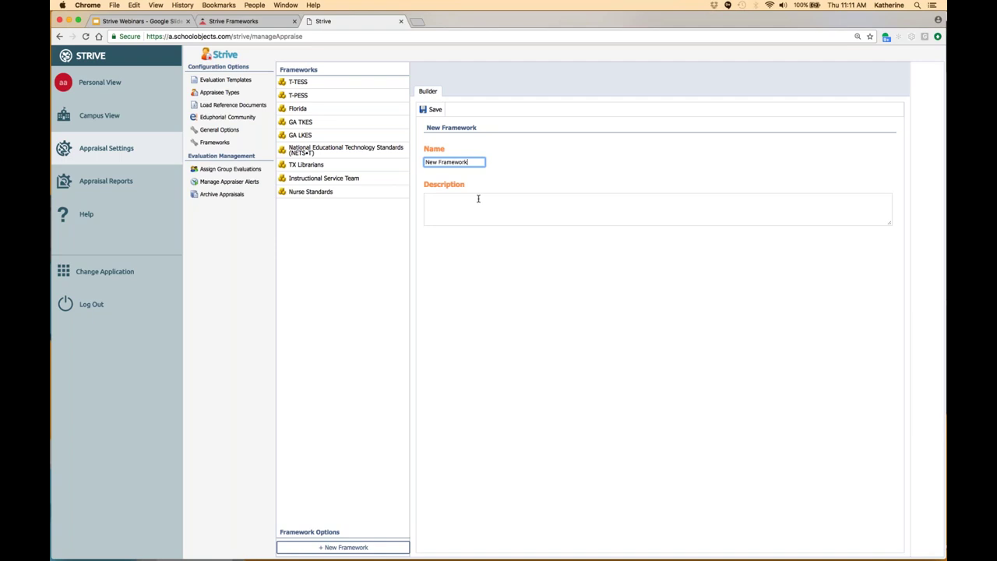
click(433, 109)
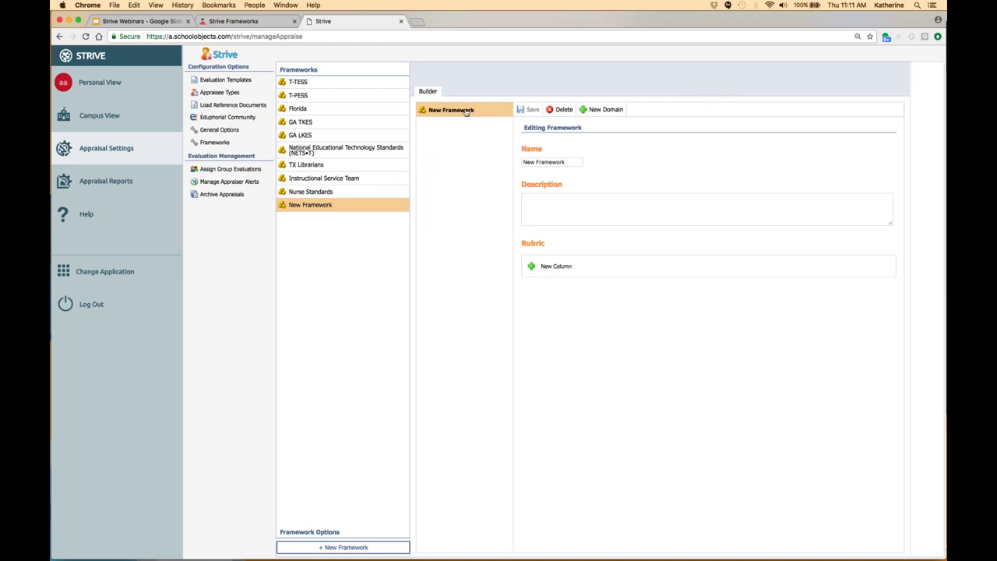
Add a domain named "Domain 1: Professionalism" to New Framework and save it.
click(599, 110)
click(604, 109)
click(559, 161)
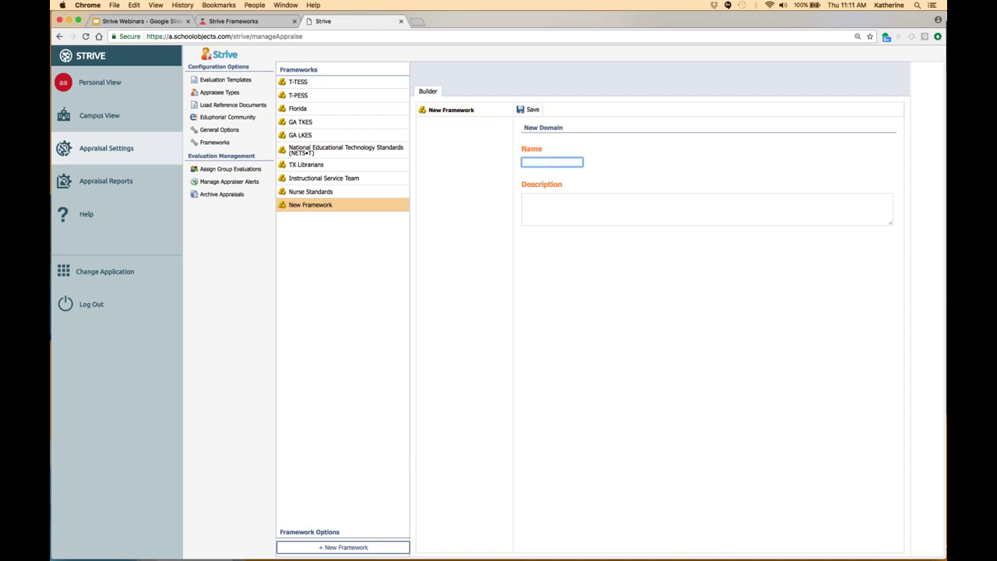
text(DOma)
key(BackSpace)
key(BackSpace)
key(BackSpace)
text(omain)
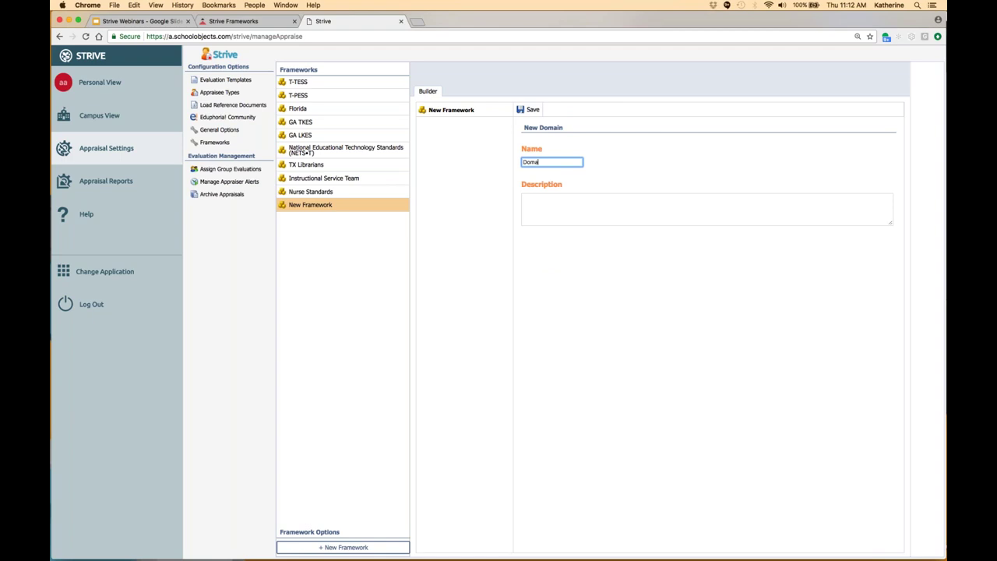
text(: Professional S)
key(BackSpace)
text(ism)
key(Return)
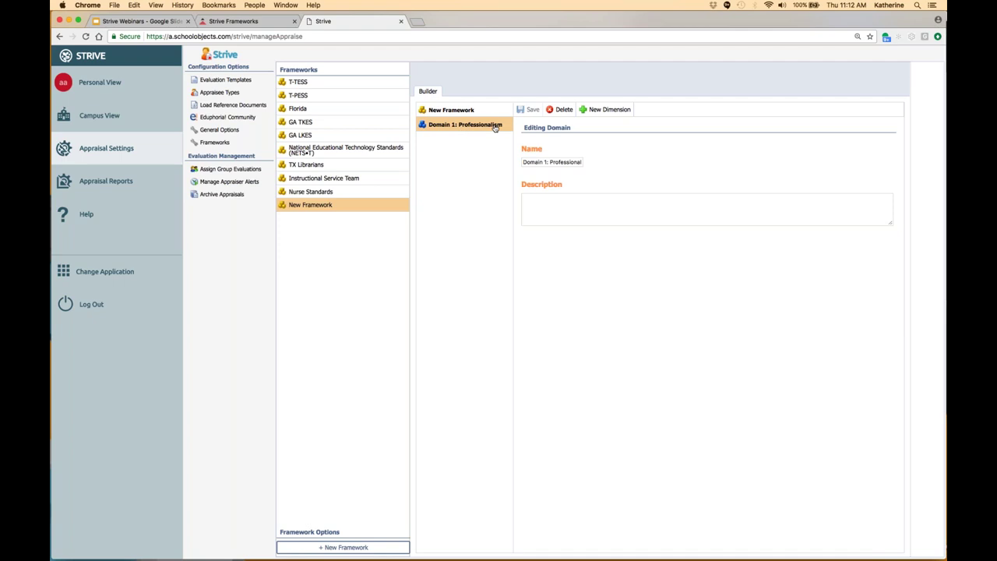
Add a dimension named "D1: Shows proper protocol" under Domain 1: Professionalism and save it.
click(602, 109)
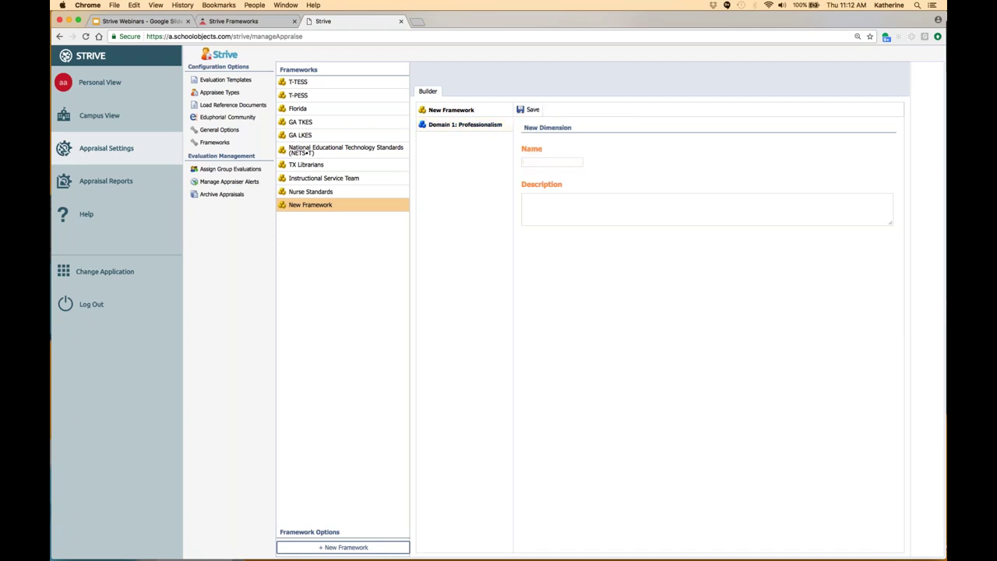
click(581, 159)
text(D1: Shows proper)
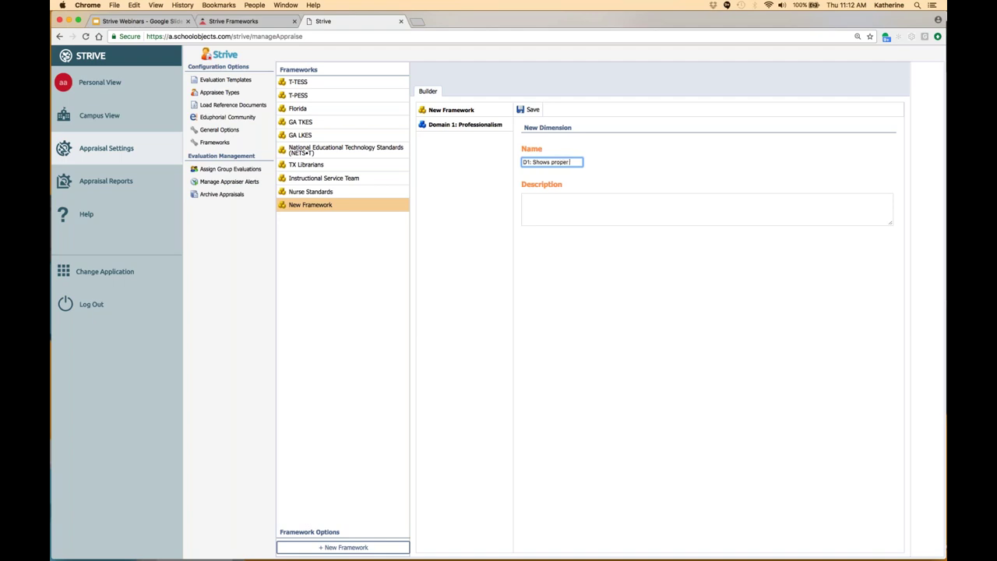
text( protocol)
click(534, 112)
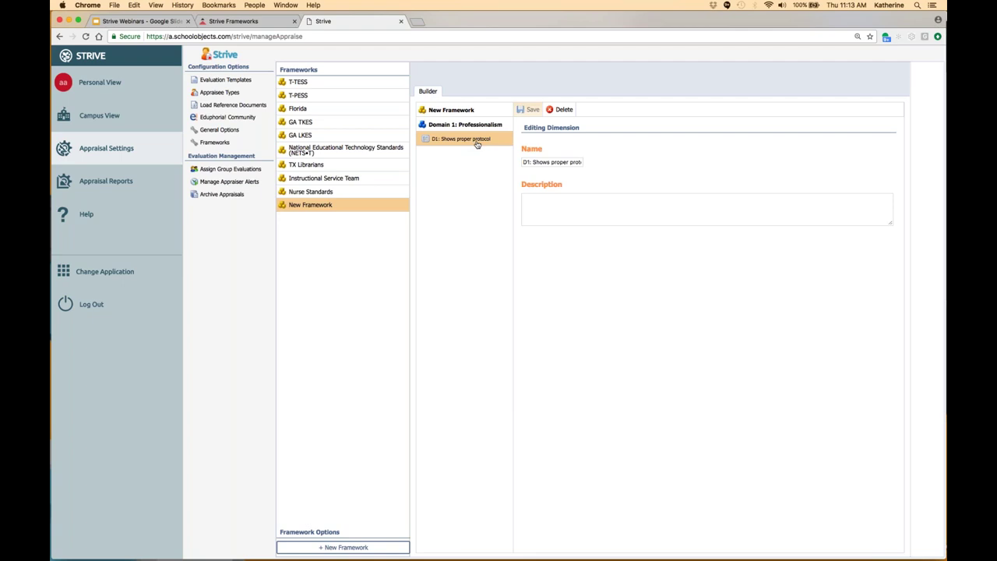
Open a blank form for another dimension under Domain 1: Professionalism.
click(478, 127)
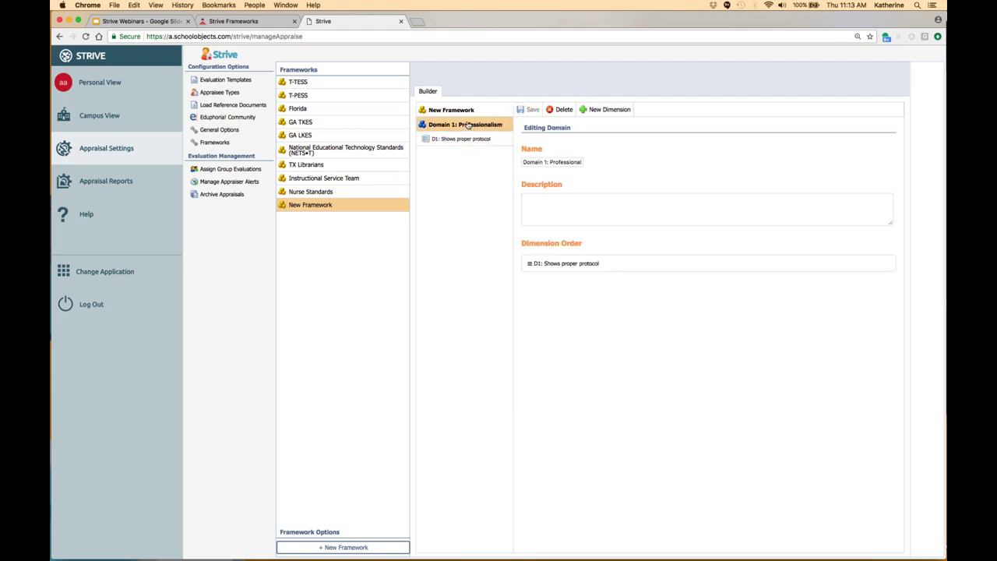
click(599, 111)
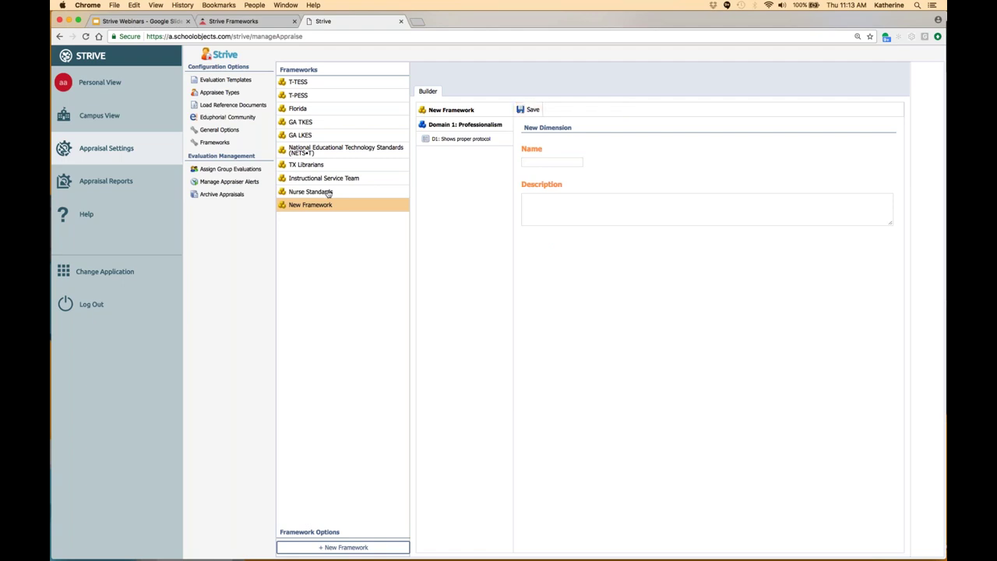
Examine the TX Librarians framework's standards and principles, and read the full name of its Standard I domain.
click(316, 167)
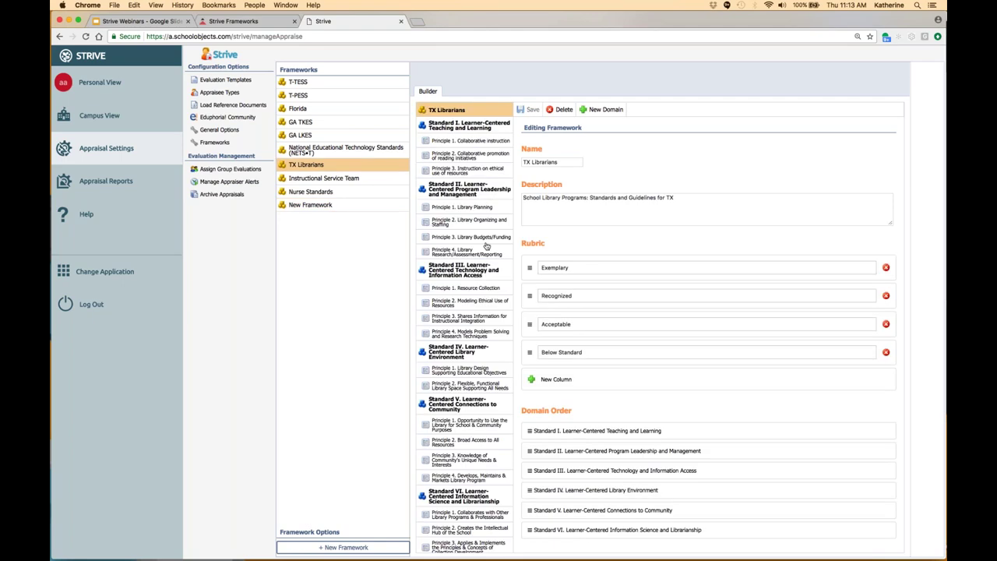
scroll(487, 247, down, 3)
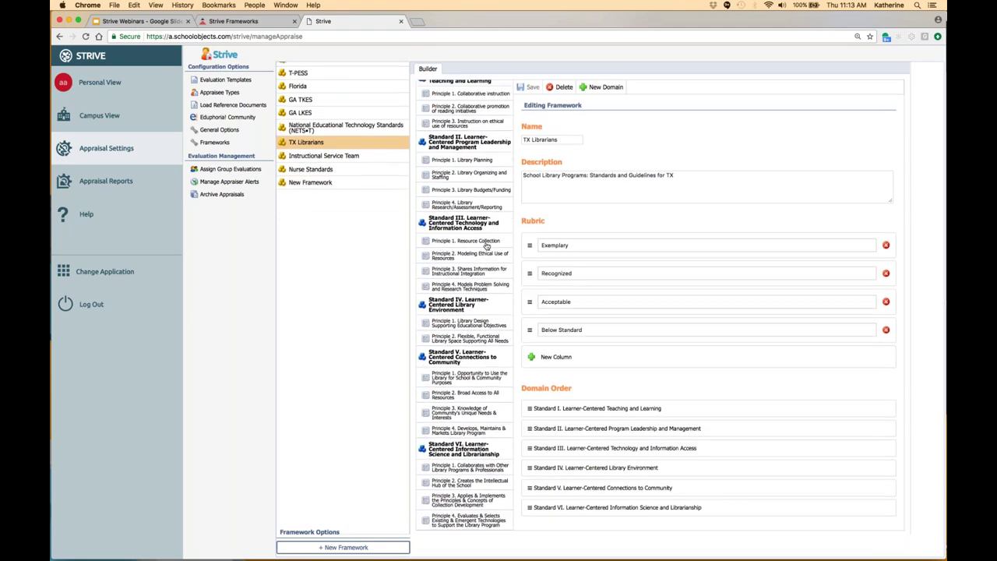
scroll(487, 246, up, 3)
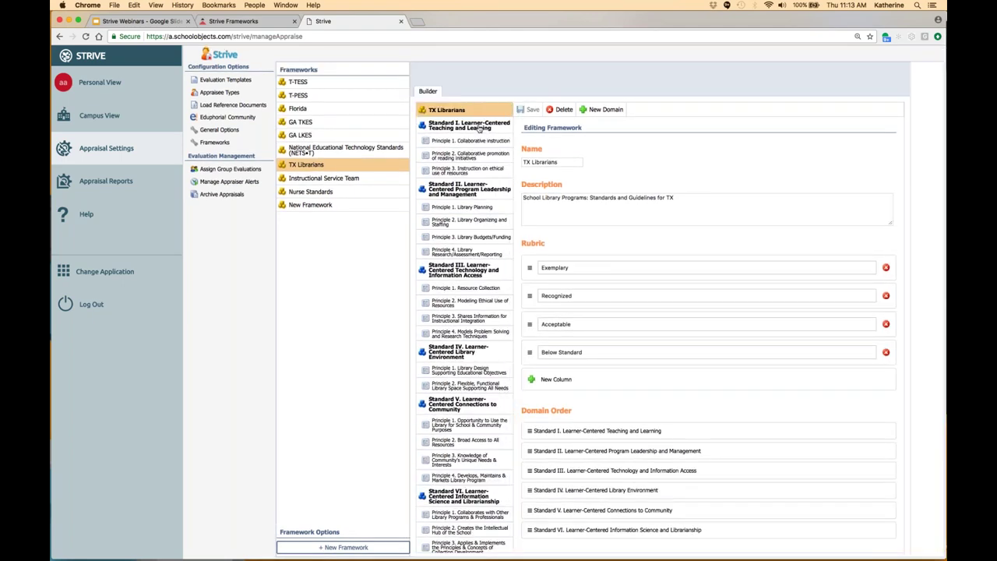
click(479, 128)
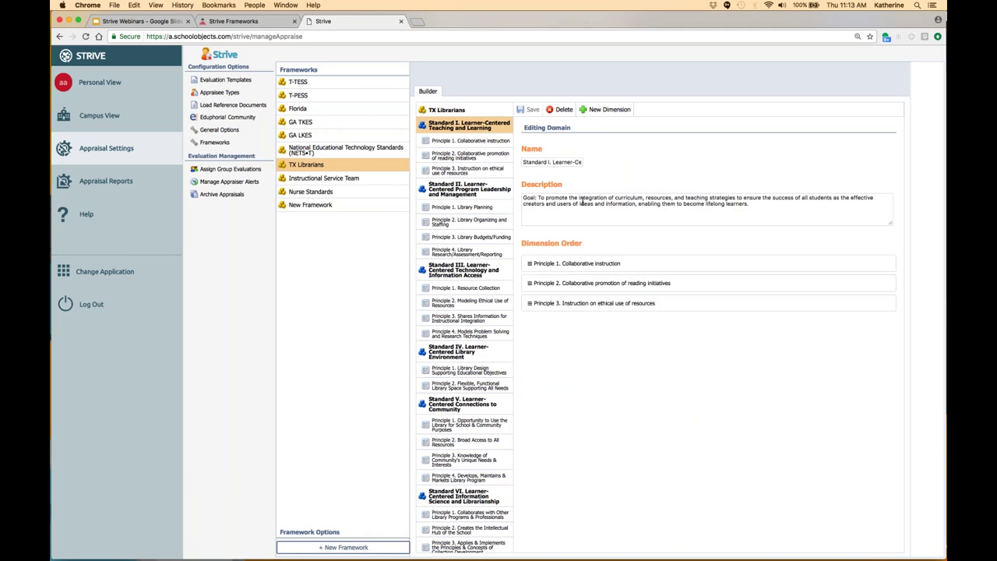
drag(554, 162, 621, 161)
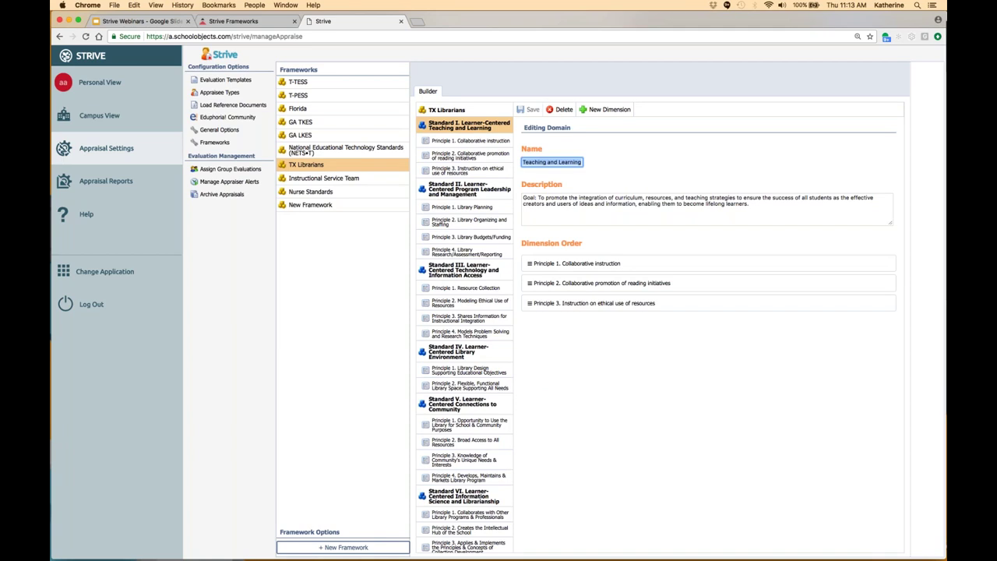
Examine TX Librarians' Principle 1 Collaborative instruction dimension, and the Standards of Practice domain and framework description in Nurse Standards.
click(470, 140)
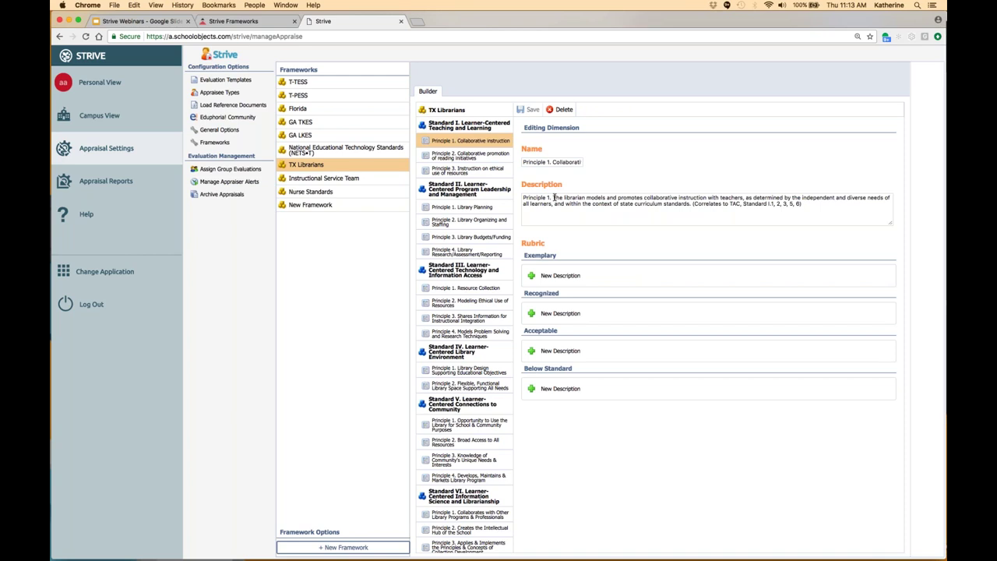
drag(528, 161, 614, 160)
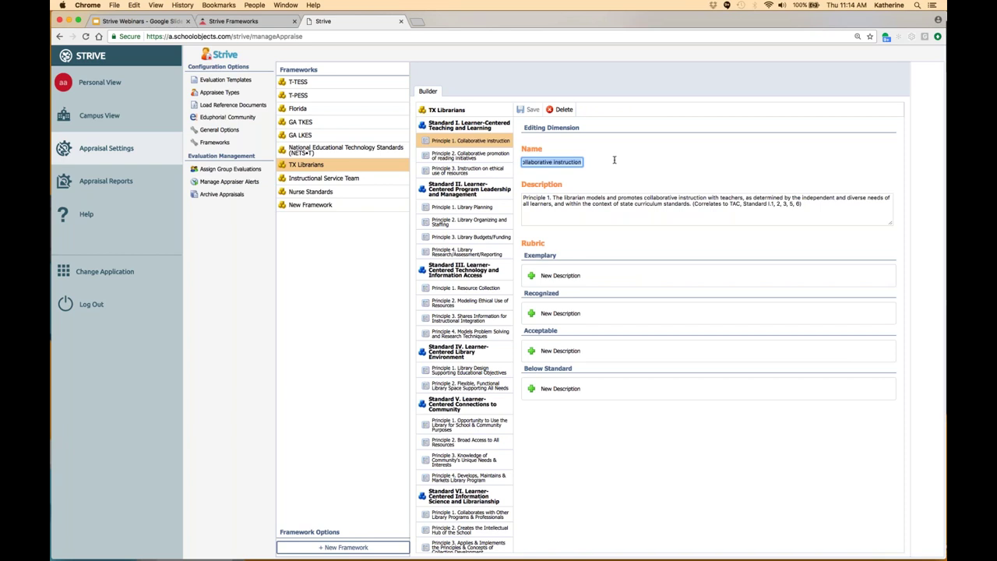
click(320, 192)
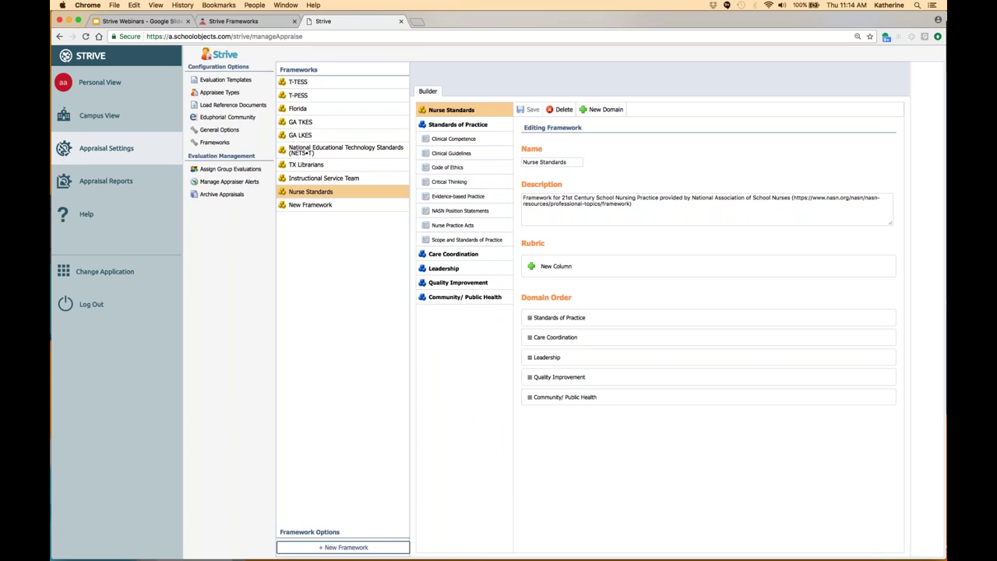
click(458, 125)
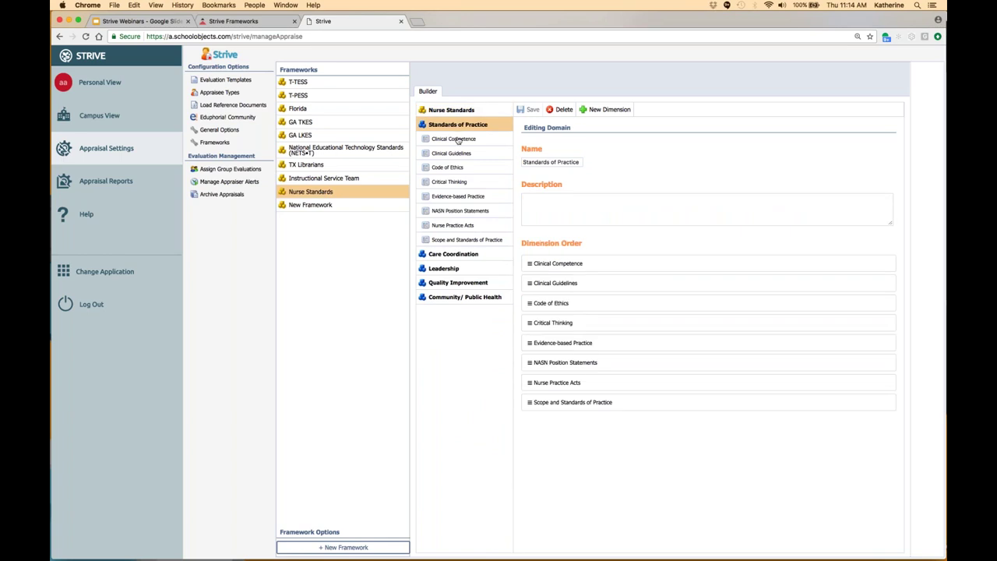
click(463, 110)
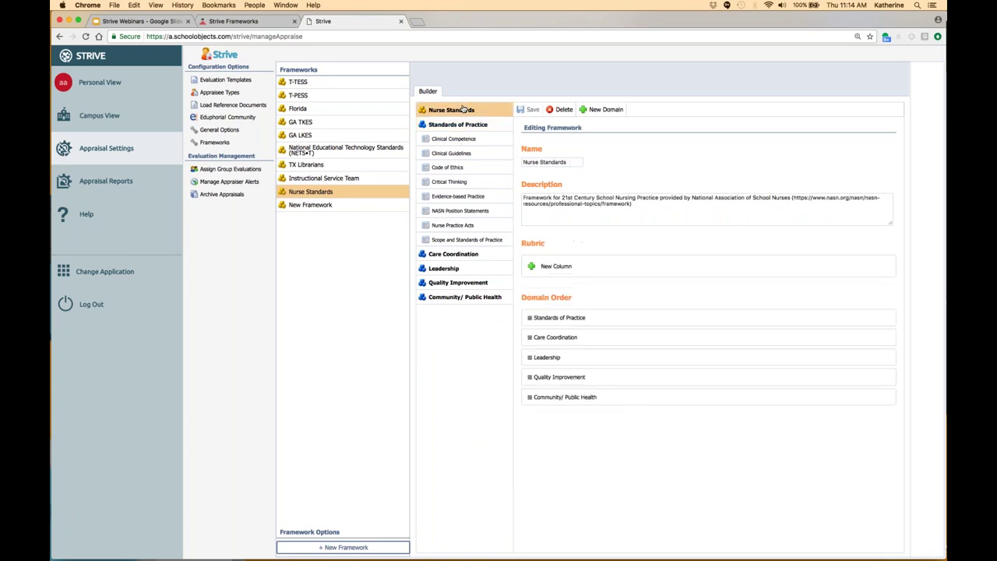
click(642, 209)
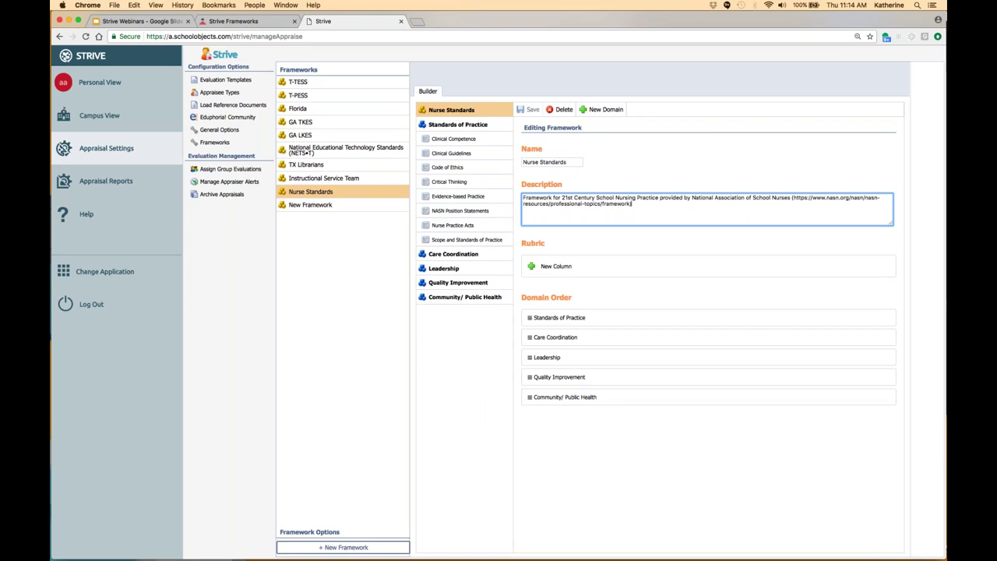
Compare dimension naming in T-TESS (1.1 - Standards & Alignment, 2.1 - Achieving Expectations) with Indicators 1A and 1B in T-PESS.
click(257, 21)
click(338, 23)
click(307, 84)
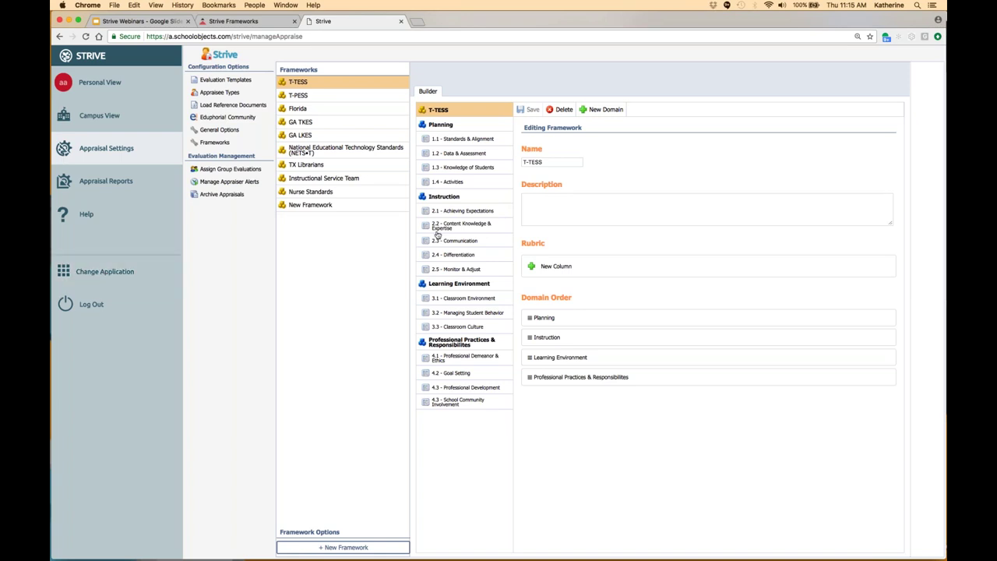
click(465, 139)
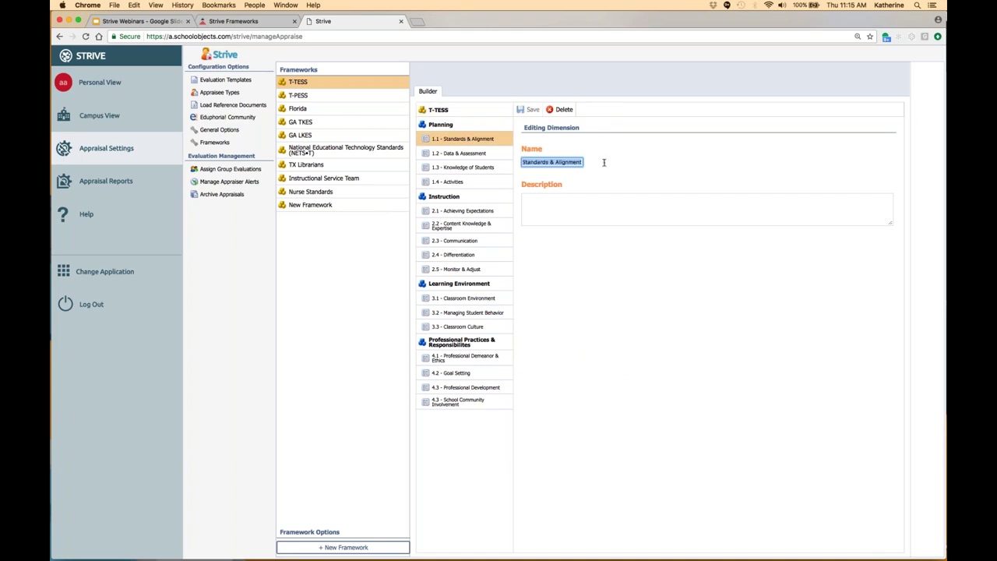
click(462, 212)
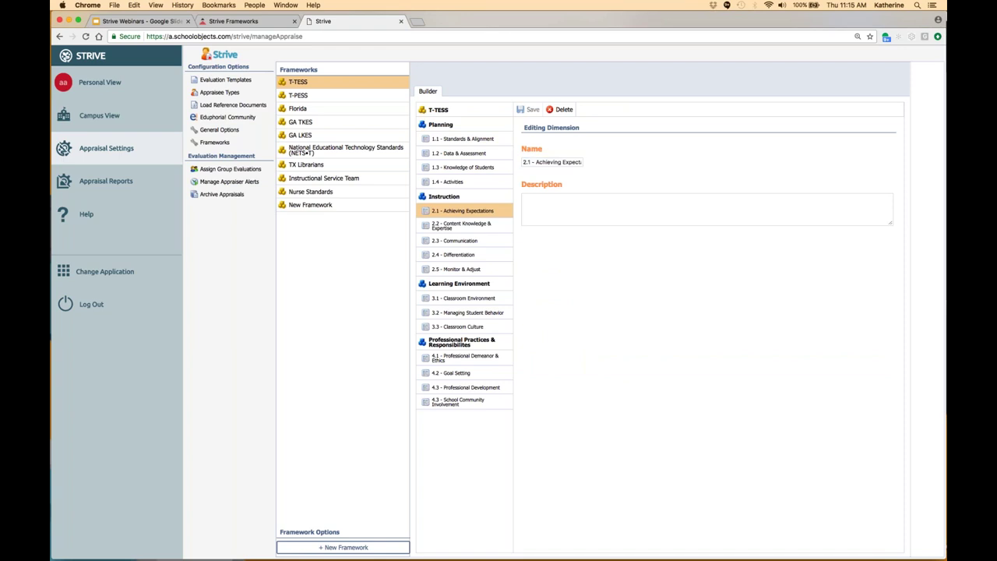
click(310, 98)
click(456, 138)
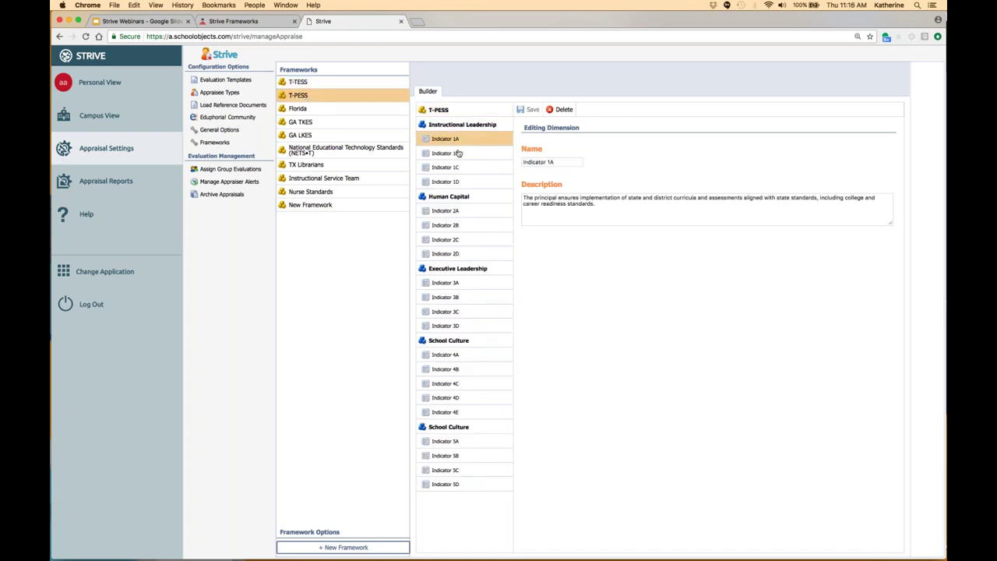
click(459, 154)
Rename the T-PESS dimension Indicator 1C to "Indicator 1C: Monitoring" and save it.
click(459, 167)
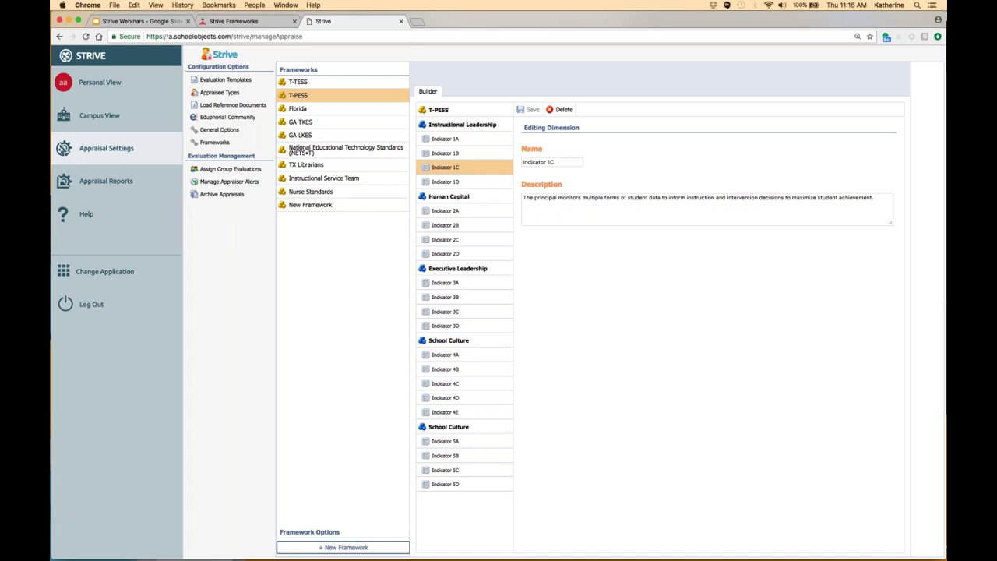
click(569, 163)
text(: Mon)
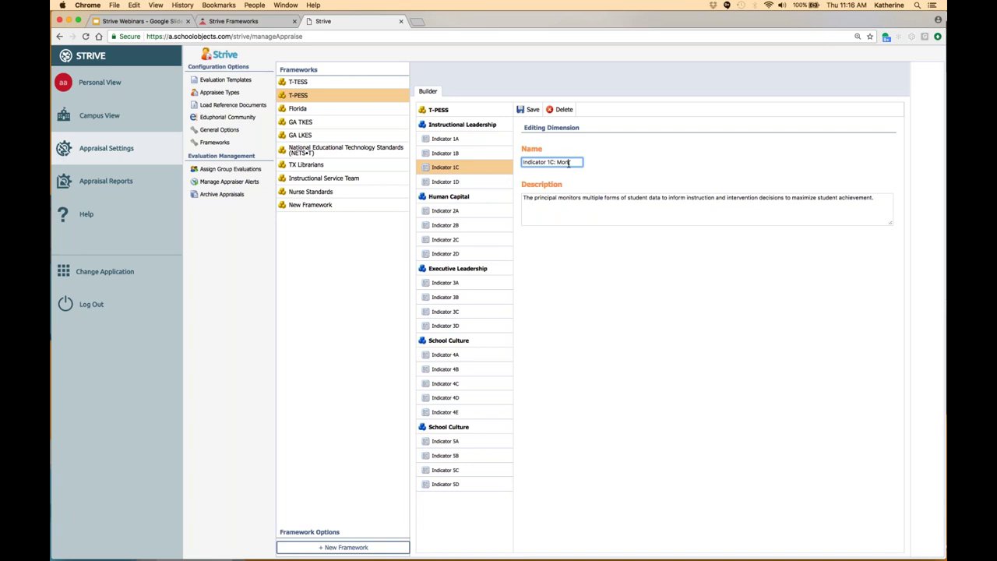
text(itoring)
click(532, 110)
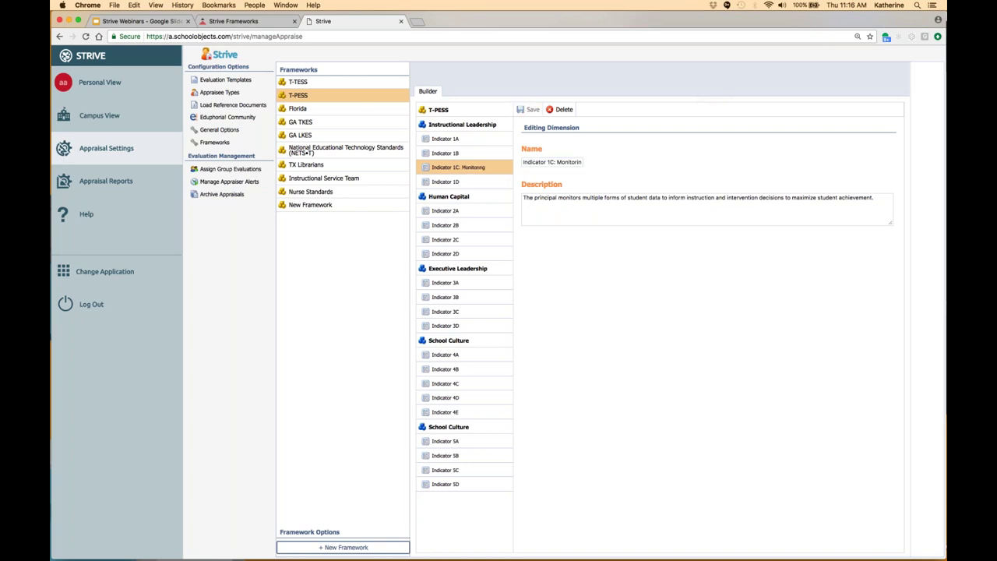
Switch to the Workshop application and open the Course Dimensions setup of the July 2017 course Research 201.
click(122, 275)
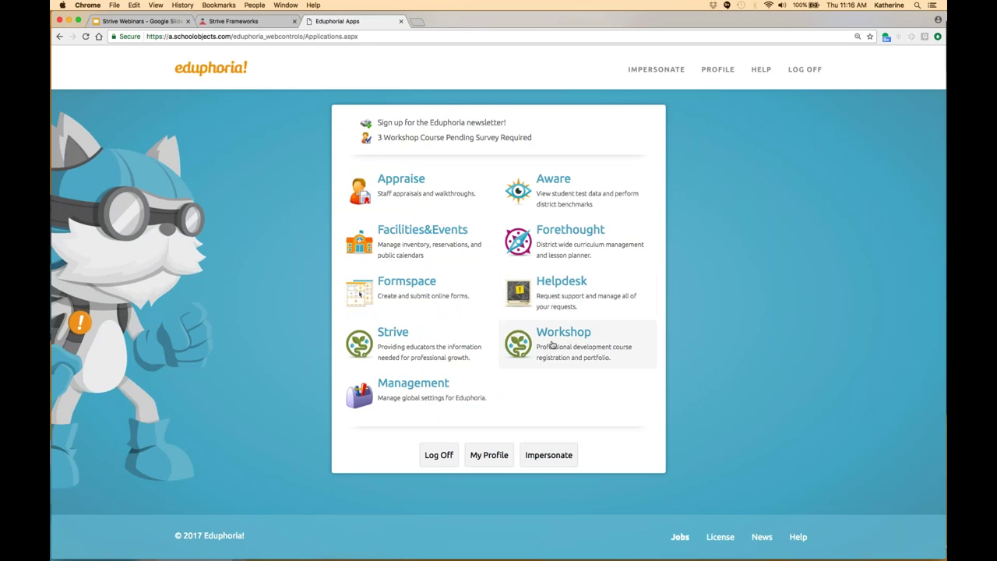
click(552, 350)
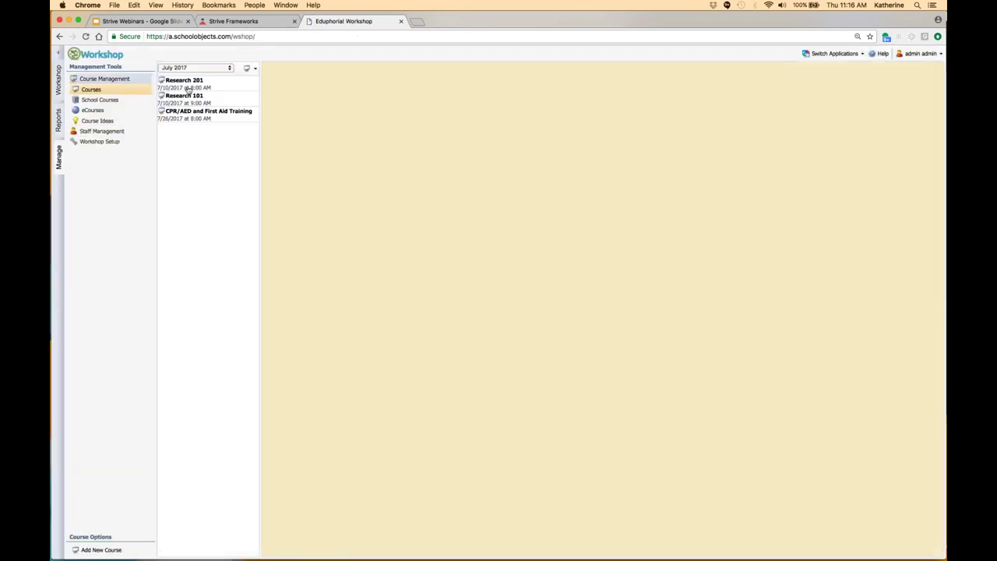
click(187, 83)
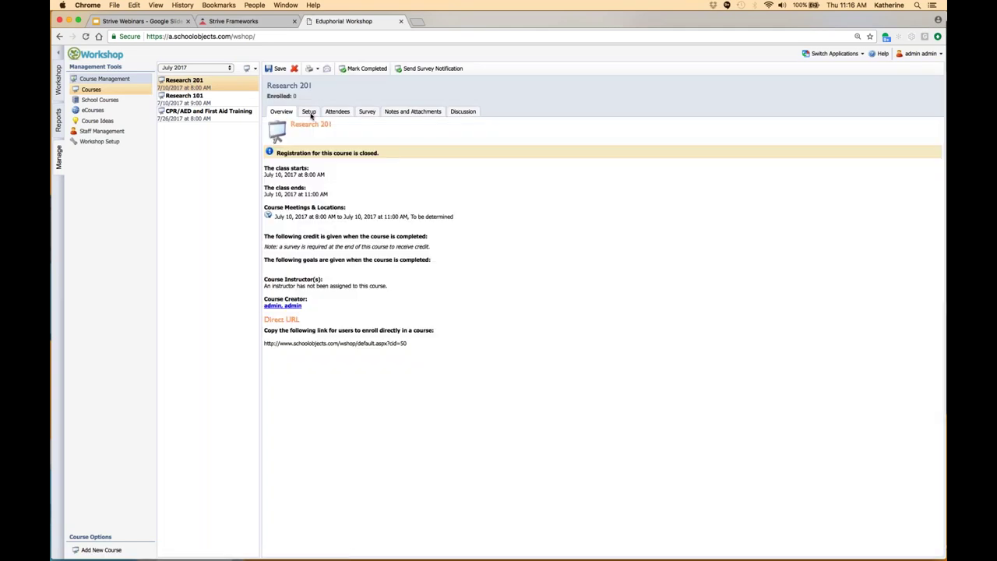
click(309, 113)
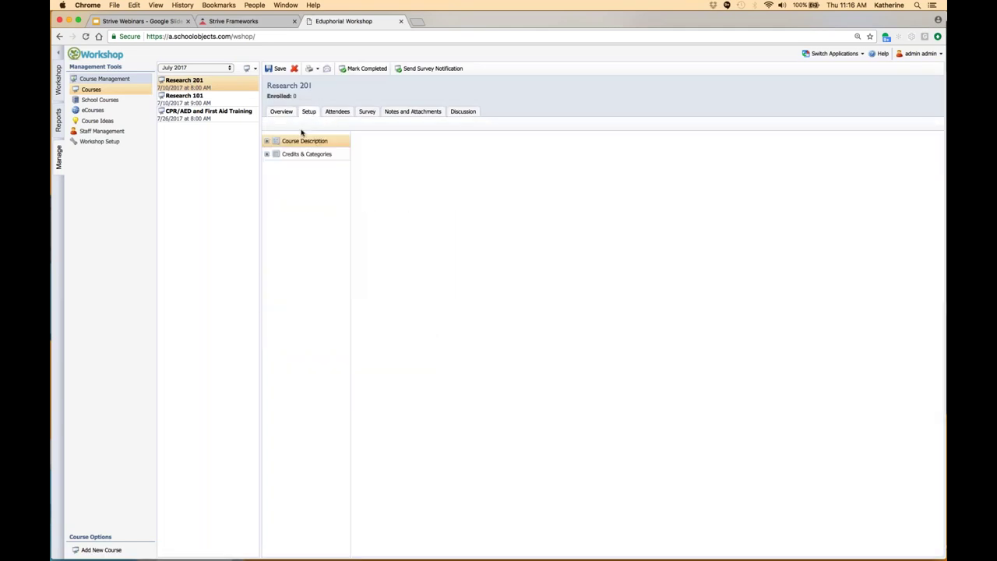
click(304, 141)
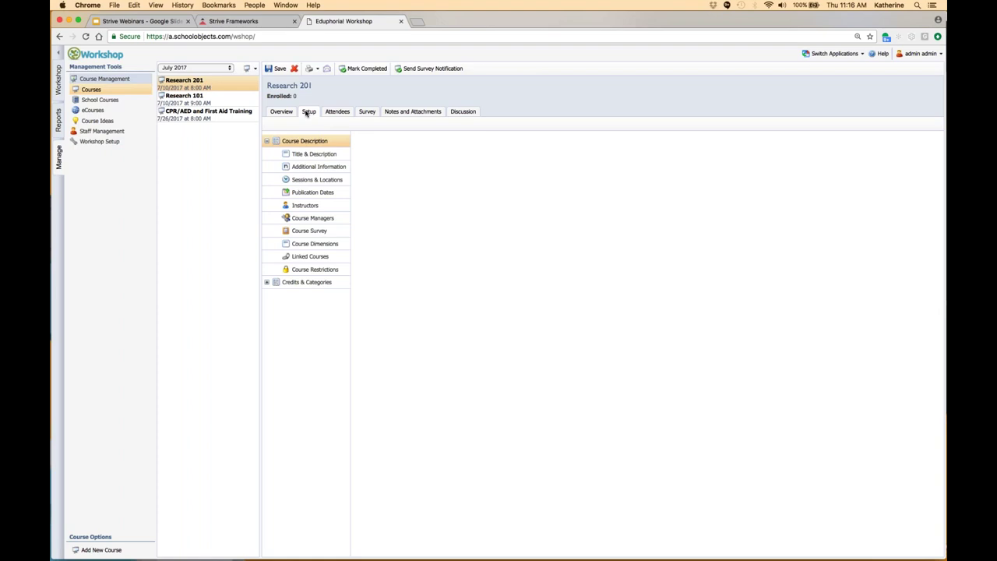
click(314, 243)
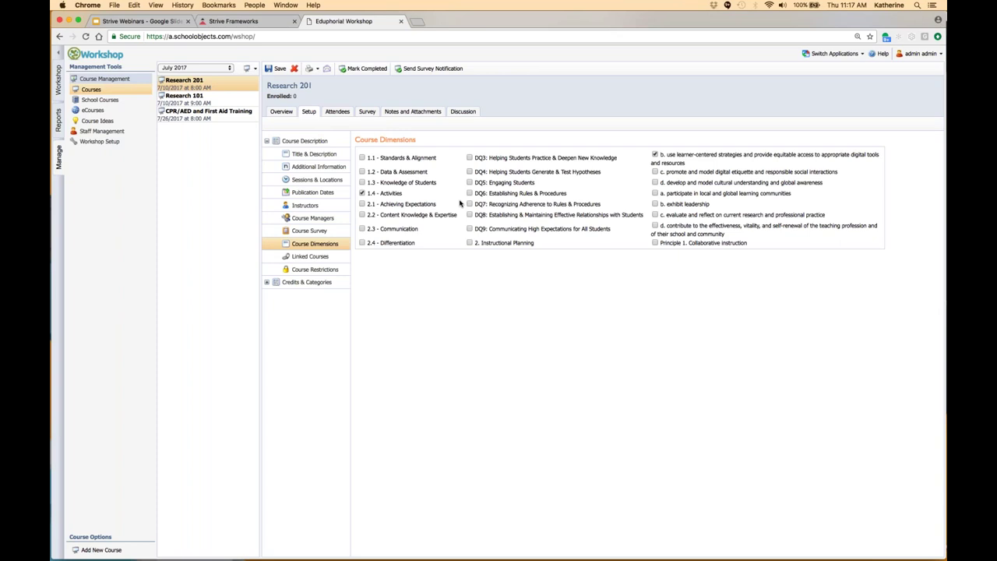
Look through Research 201's full list of course dimensions, checking the entries from the different frameworks and which ones are ticked.
scroll(596, 217, down, 5)
scroll(597, 217, down, 5)
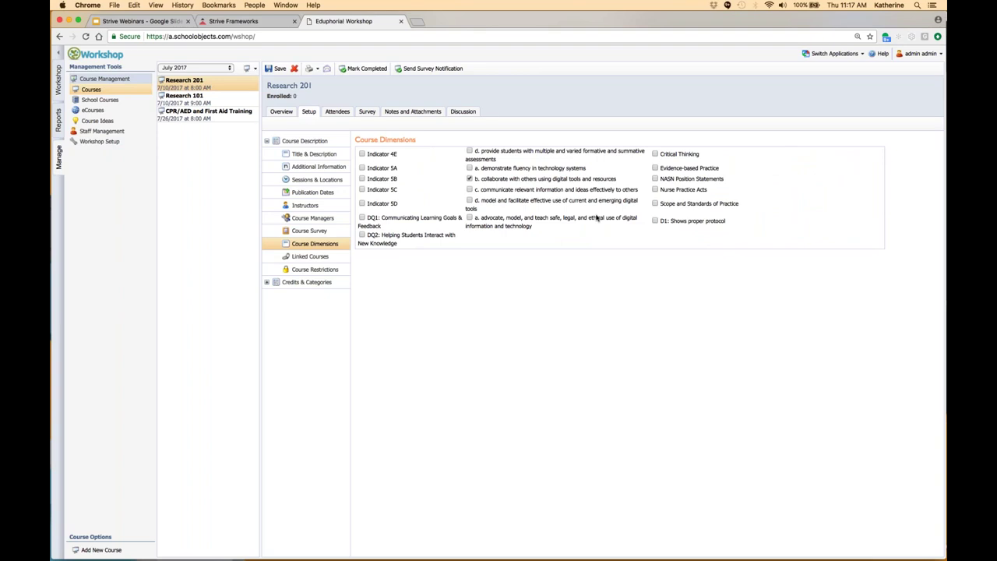
scroll(597, 217, up, 5)
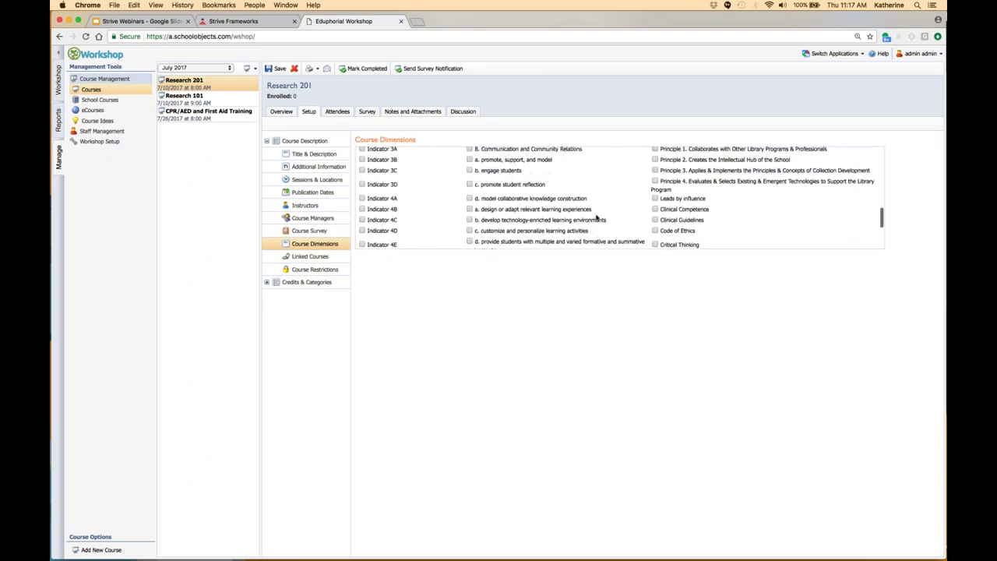
scroll(596, 217, up, 5)
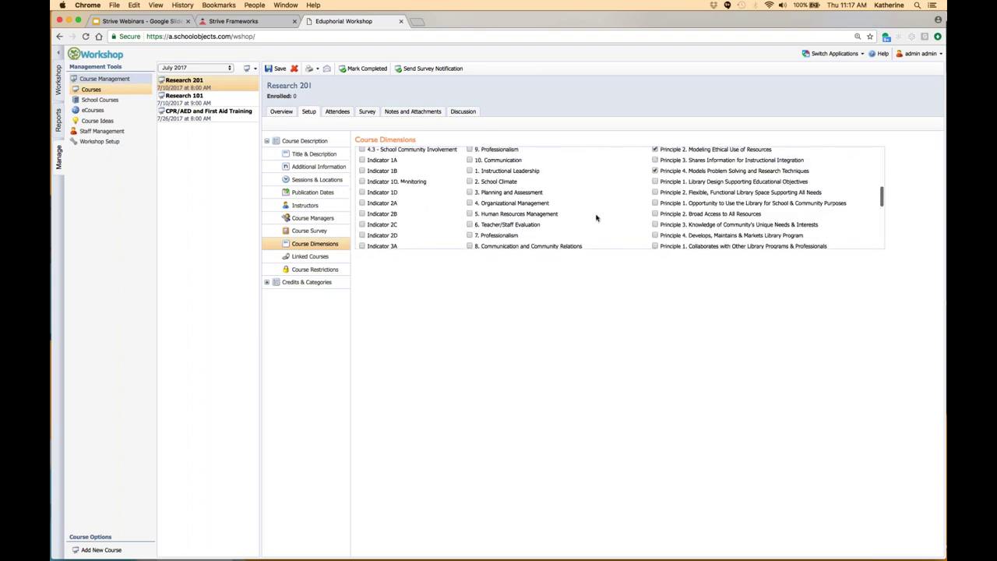
scroll(597, 218, up, 5)
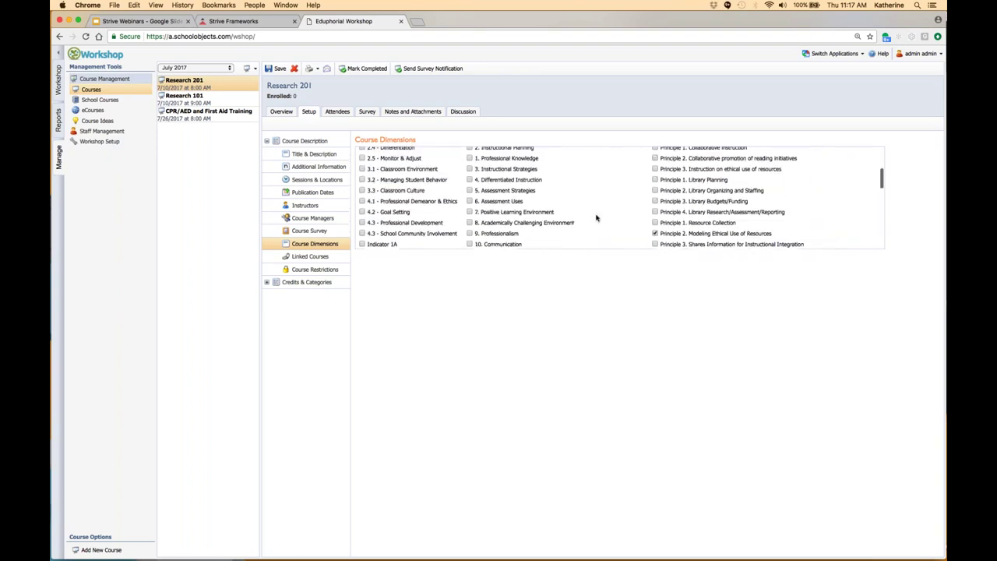
scroll(596, 217, up, 5)
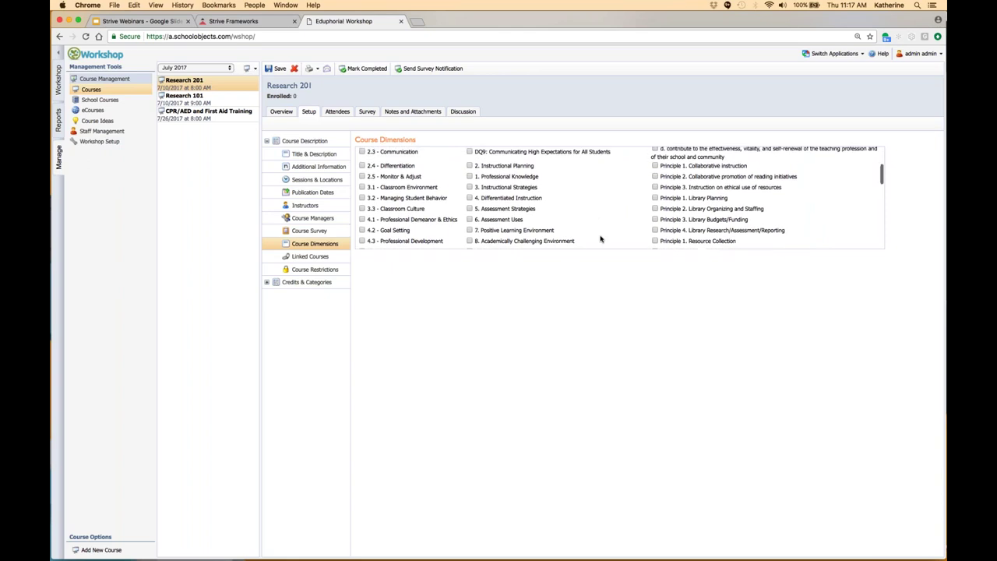
scroll(601, 238, up, 1)
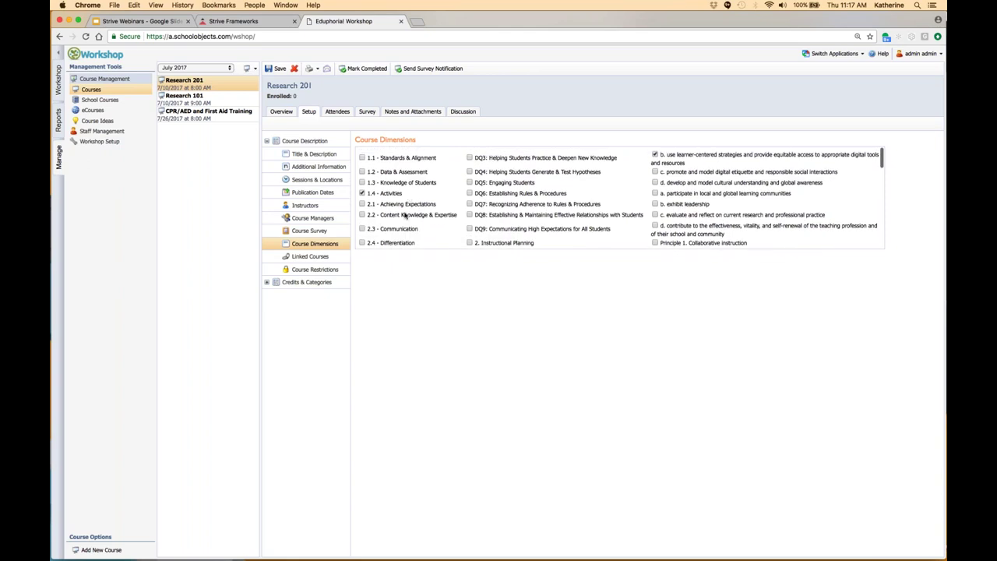
scroll(411, 217, down, 5)
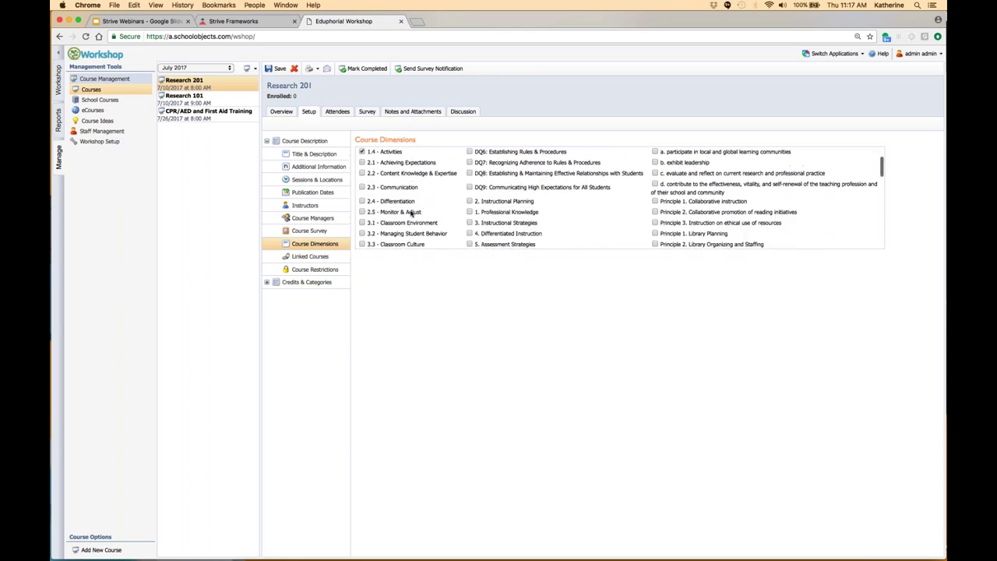
scroll(410, 215, down, 5)
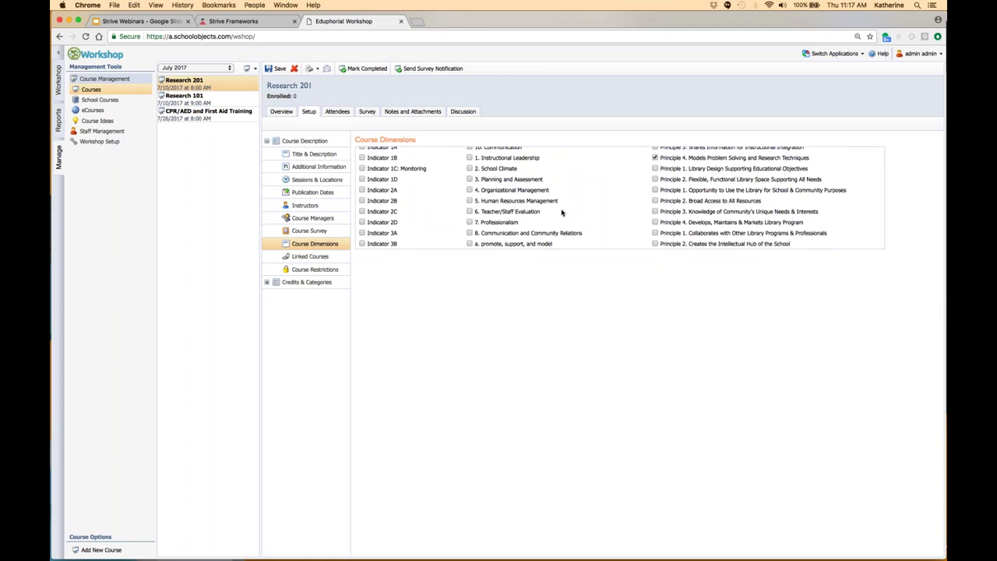
scroll(695, 193, up, 1)
scroll(695, 193, up, 2)
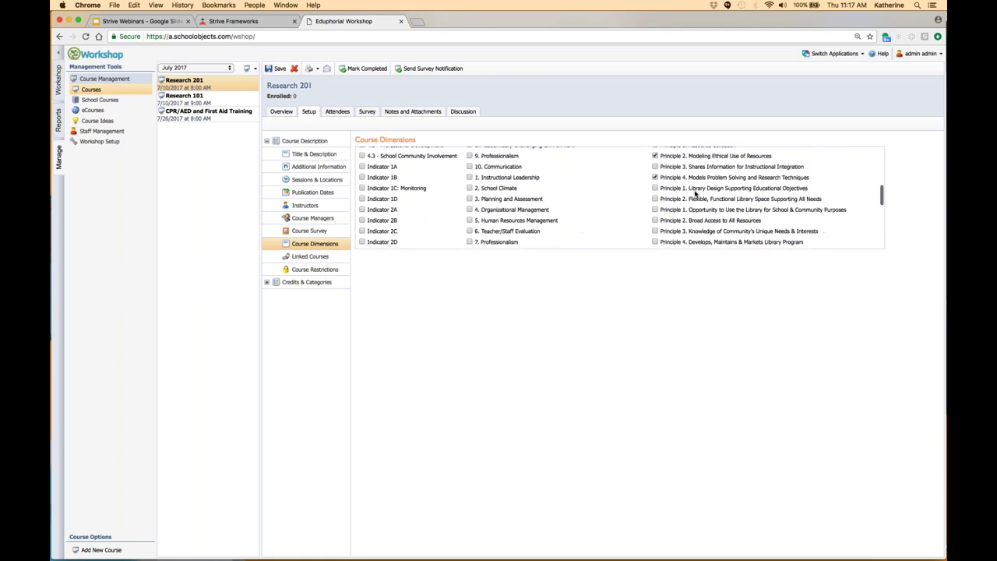
scroll(697, 185, up, 6)
scroll(698, 185, up, 8)
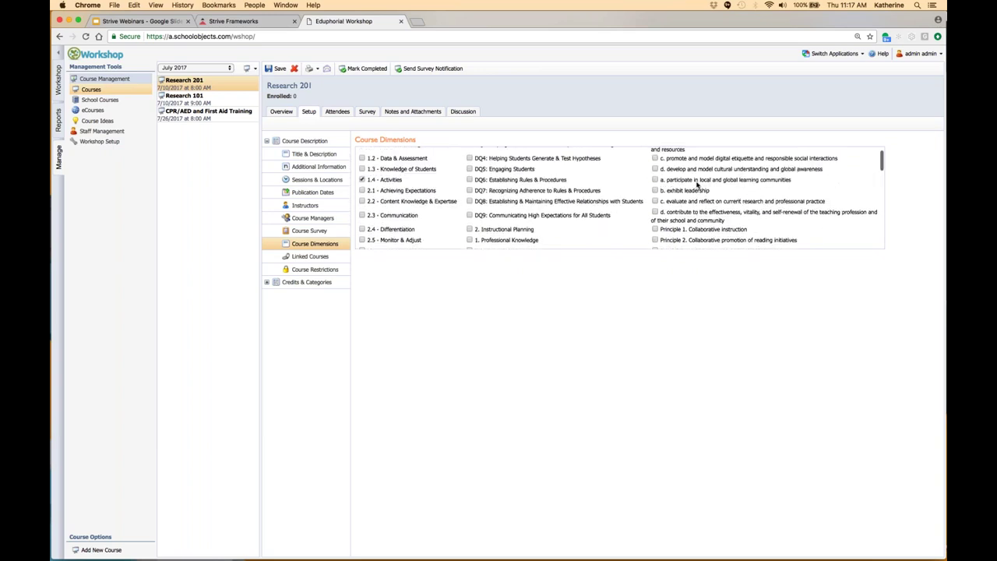
scroll(698, 184, up, 2)
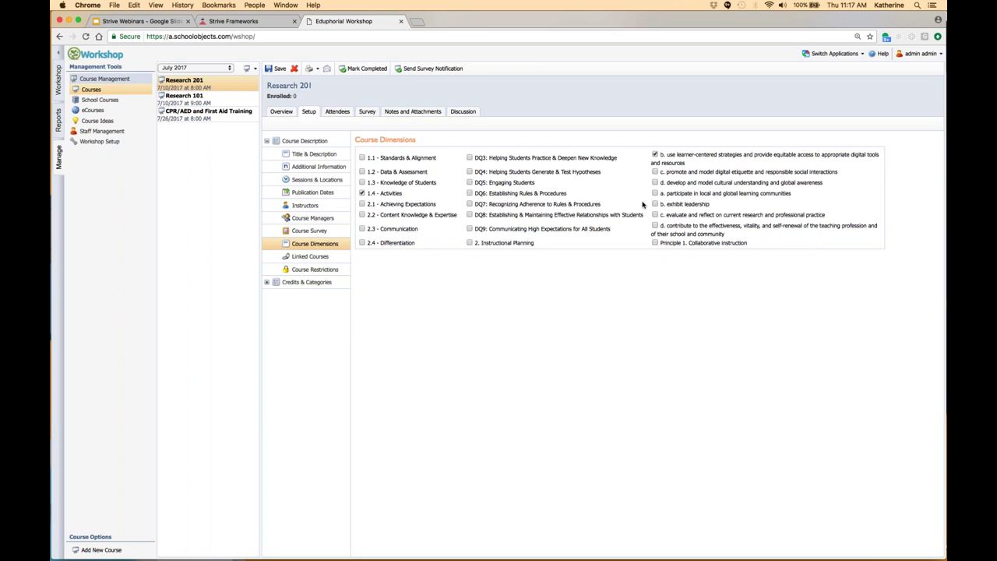
Save the Research 201 course and review its list of course dimensions once more.
click(281, 69)
scroll(607, 230, down, 10)
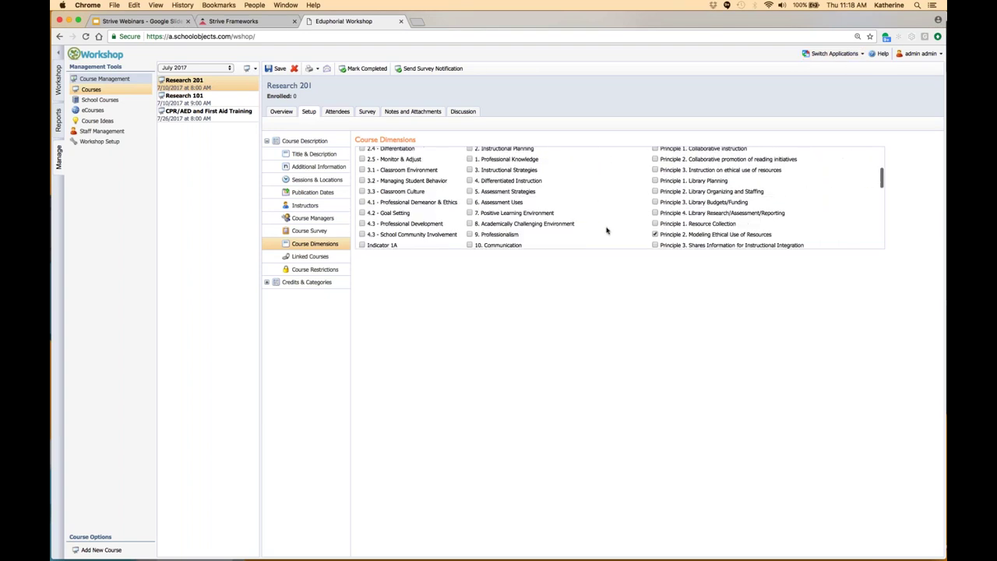
scroll(607, 230, down, 5)
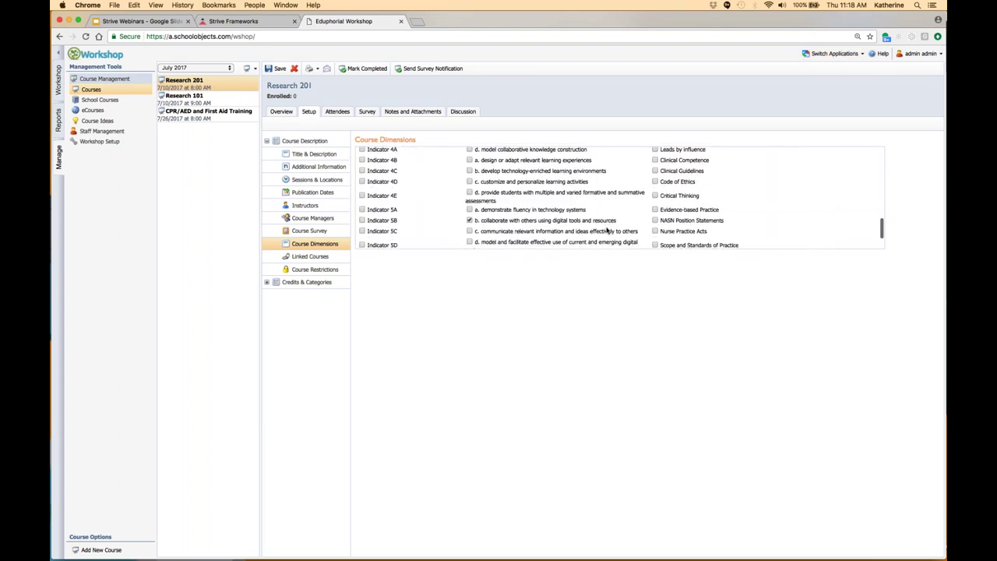
scroll(607, 230, up, 15)
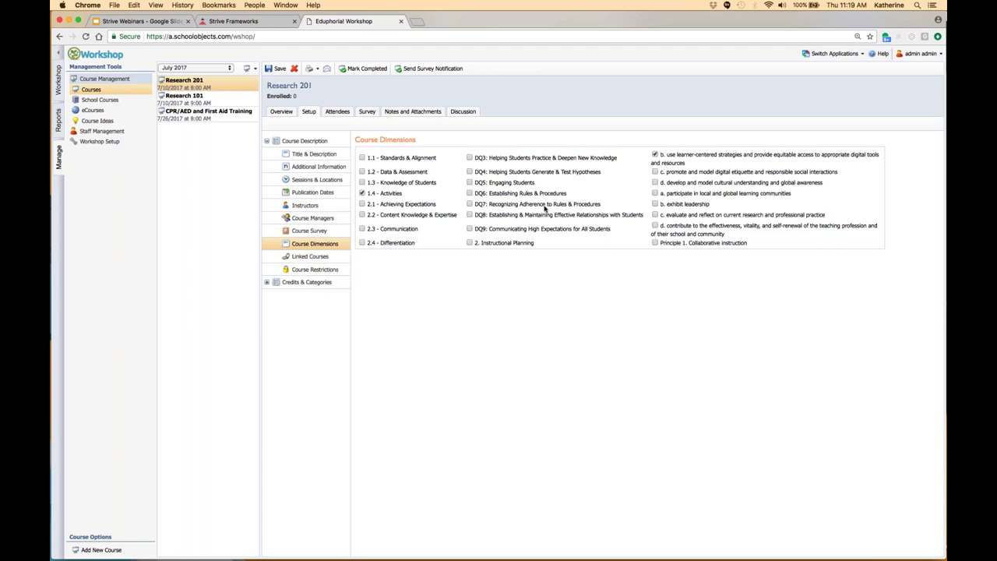
Open the Course Dimensions setup of the June 2017 course CPR/AED and First Aid Training and look through its dimension list.
click(231, 70)
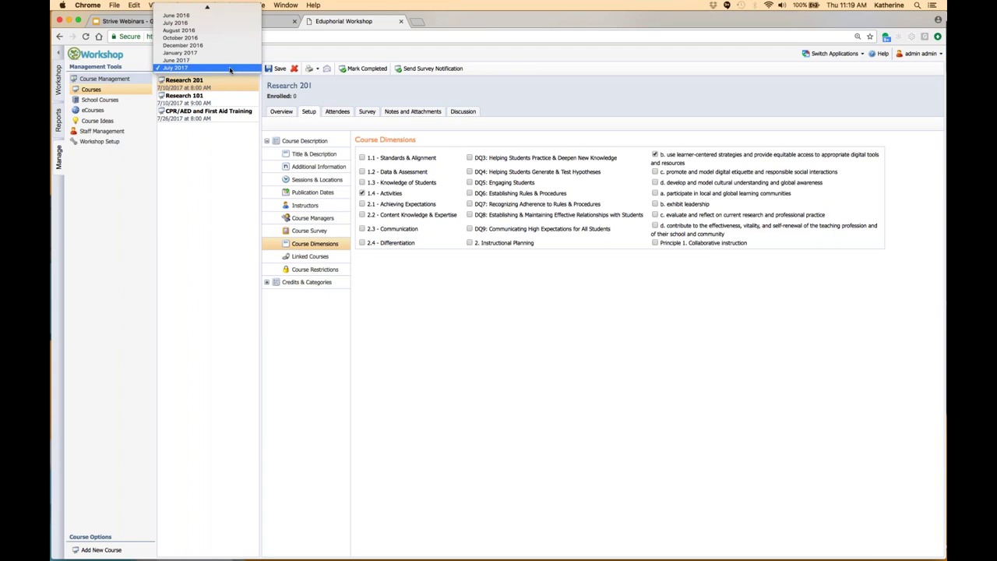
click(230, 61)
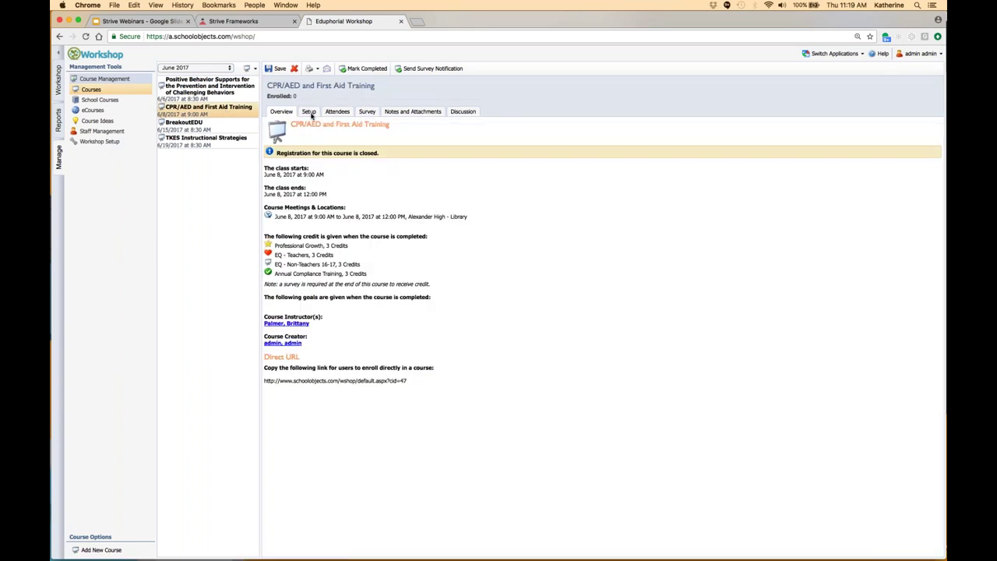
click(309, 112)
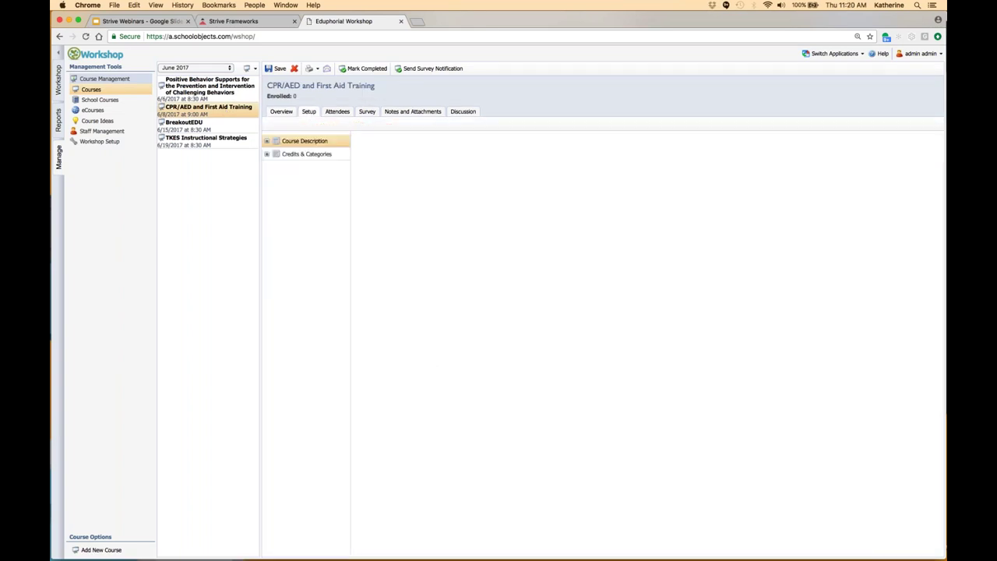
click(315, 243)
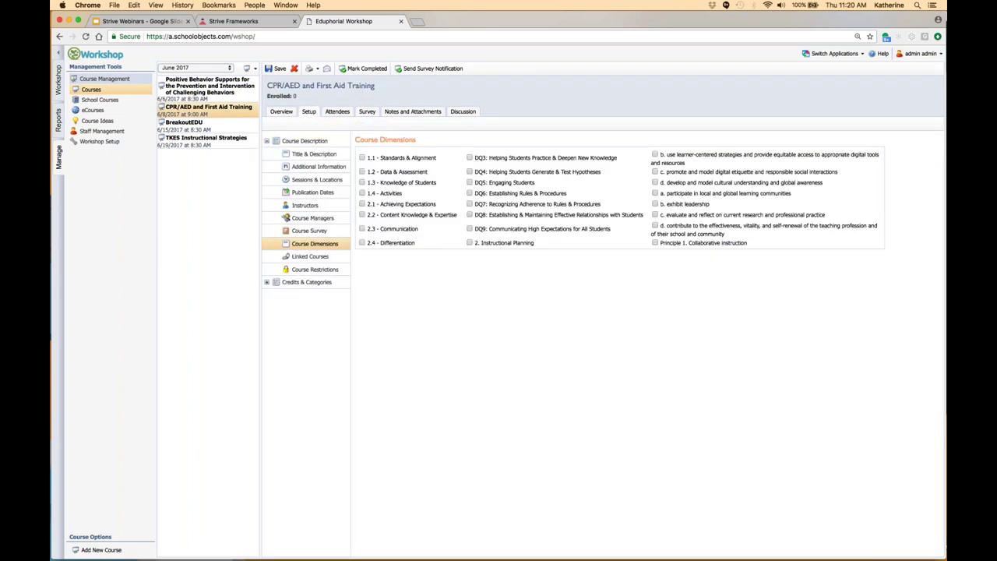
scroll(622, 198, down, 10)
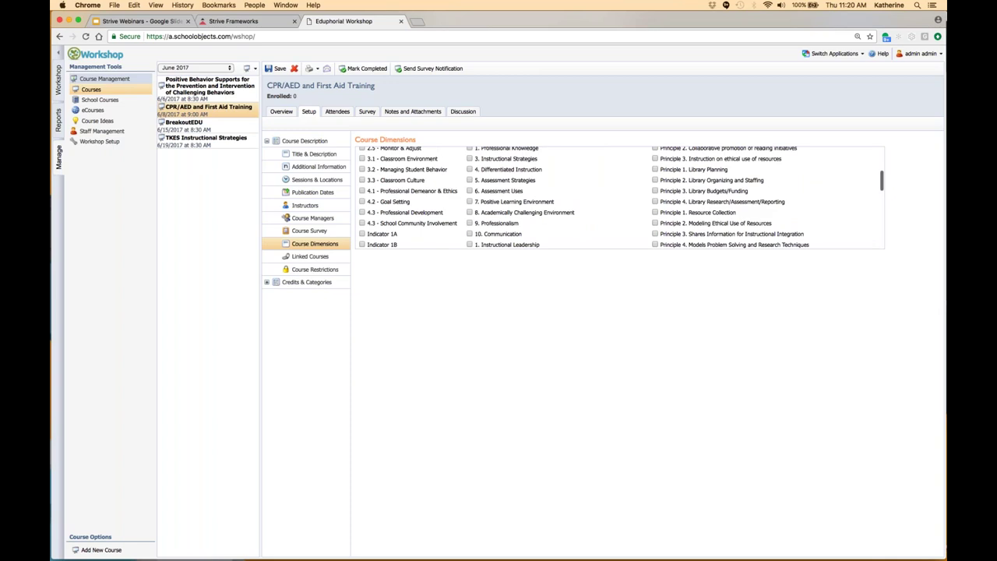
scroll(429, 246, down, 10)
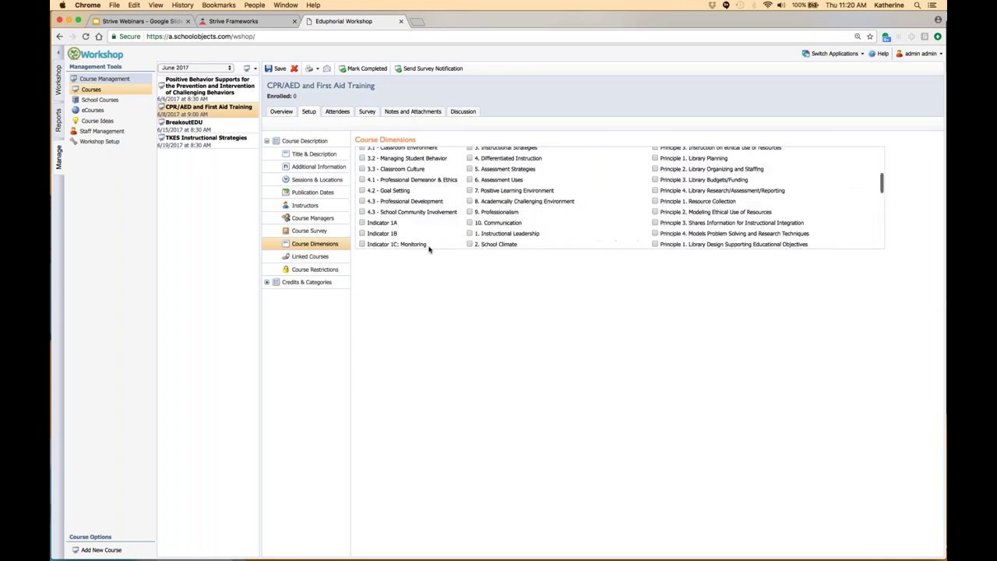
Switch to the Appraise application and display its configuration and evaluation management options.
click(832, 54)
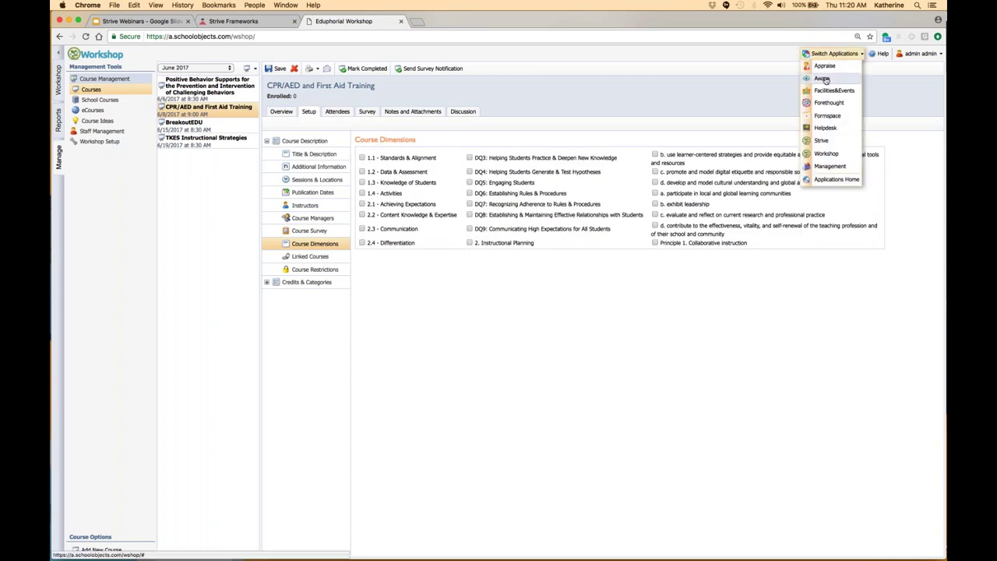
click(824, 65)
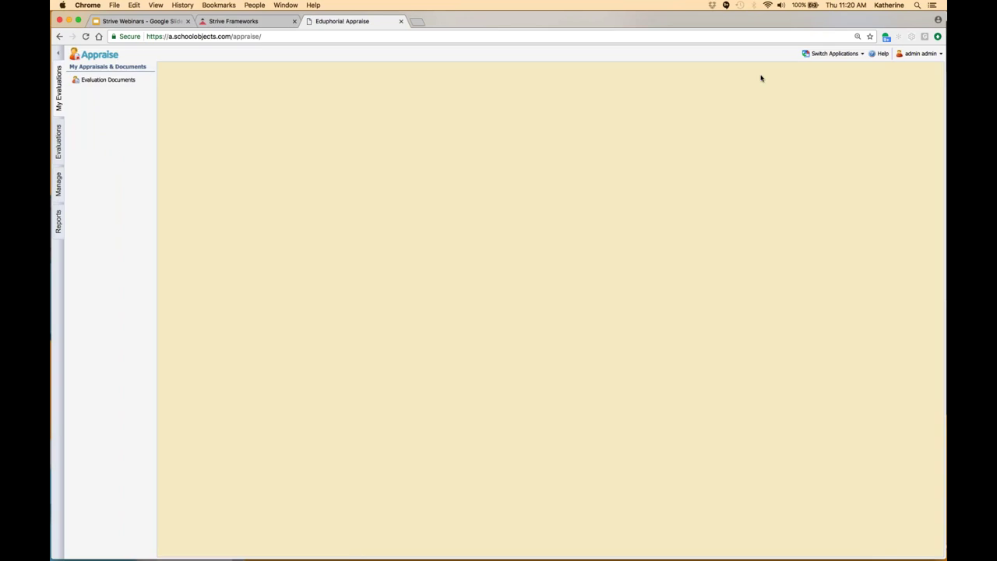
click(58, 193)
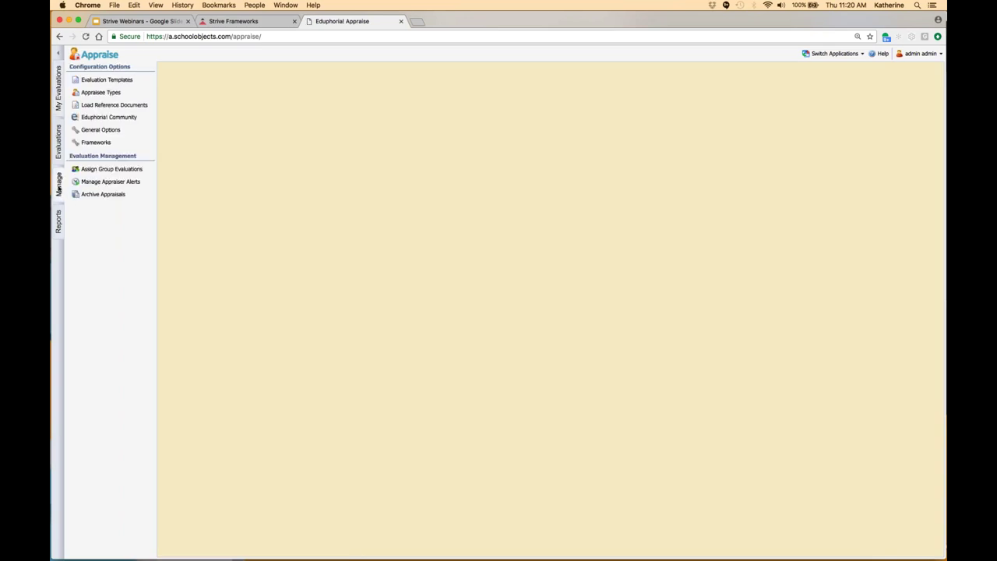
Switch to the Strive application and open the observation template 2016 SAMPLE T-TESS Observation Only from the evaluation templates.
click(832, 53)
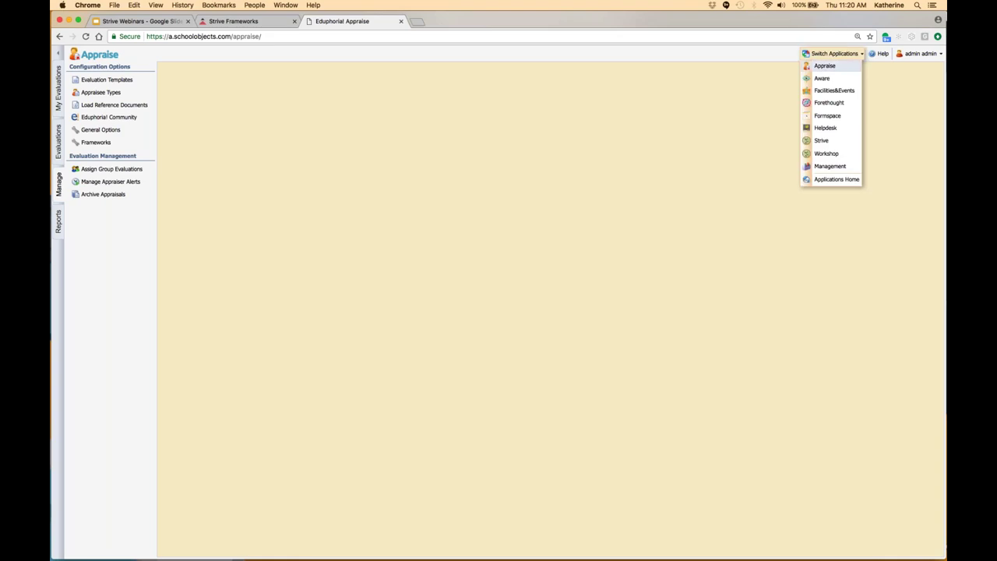
click(821, 141)
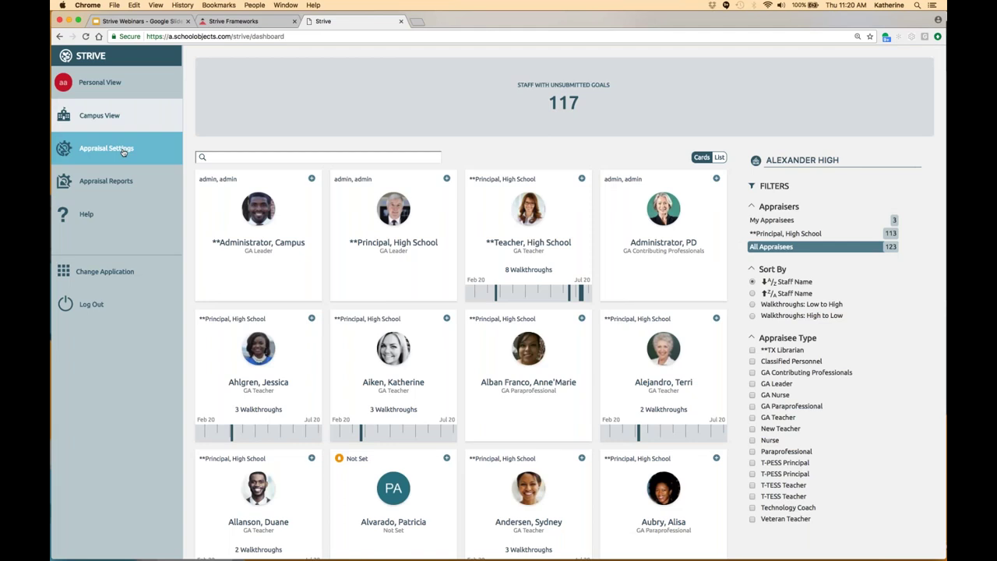
click(122, 152)
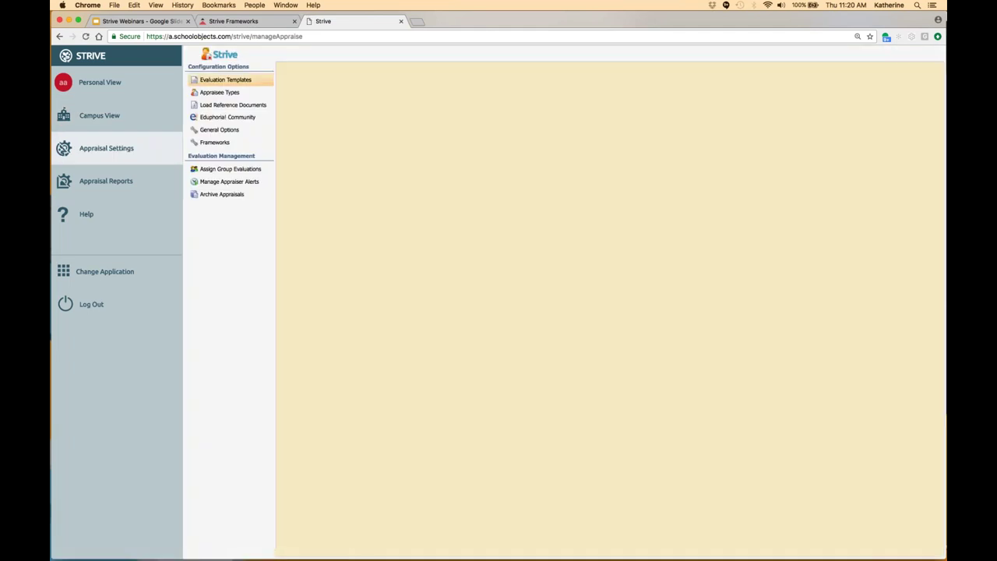
click(202, 81)
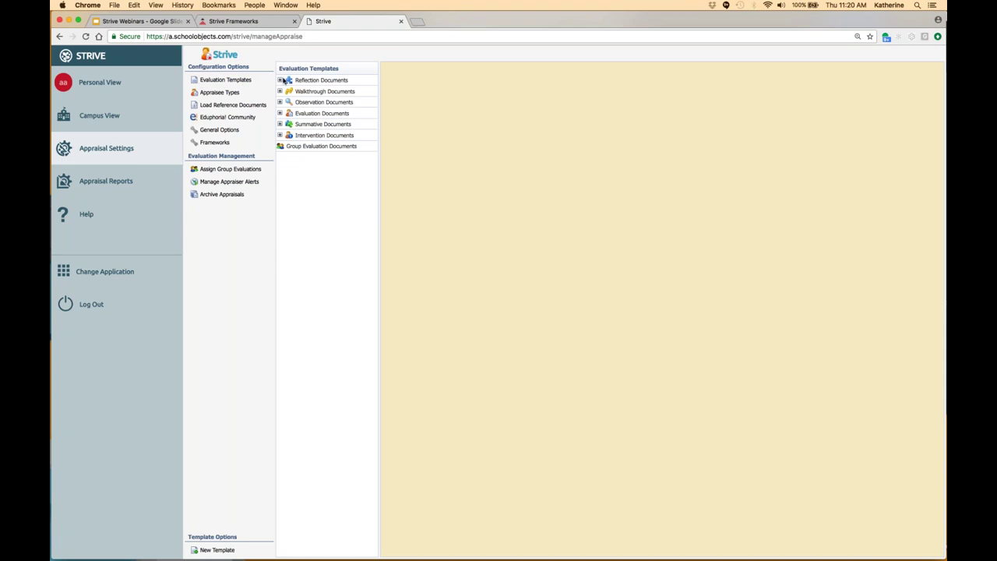
click(280, 102)
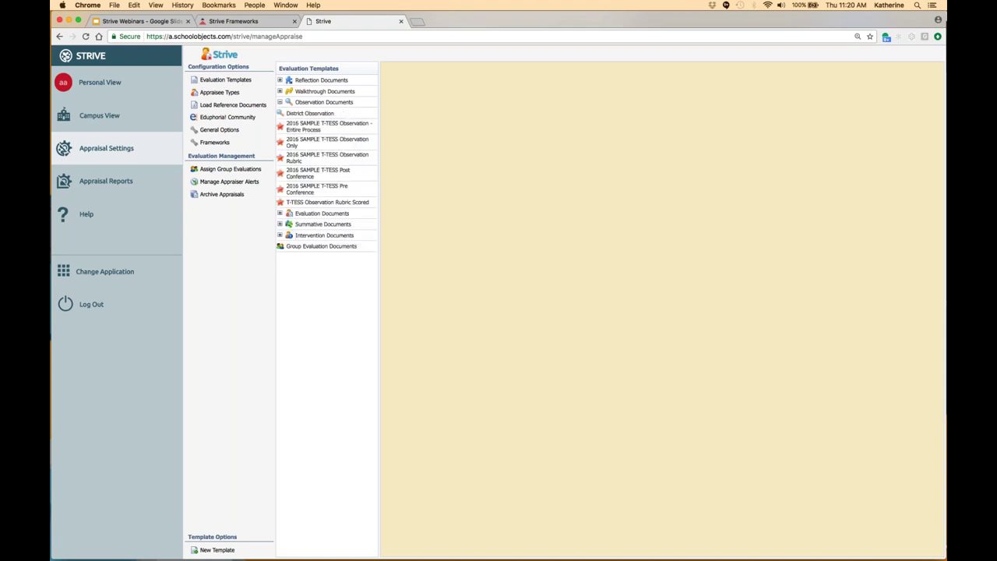
click(301, 144)
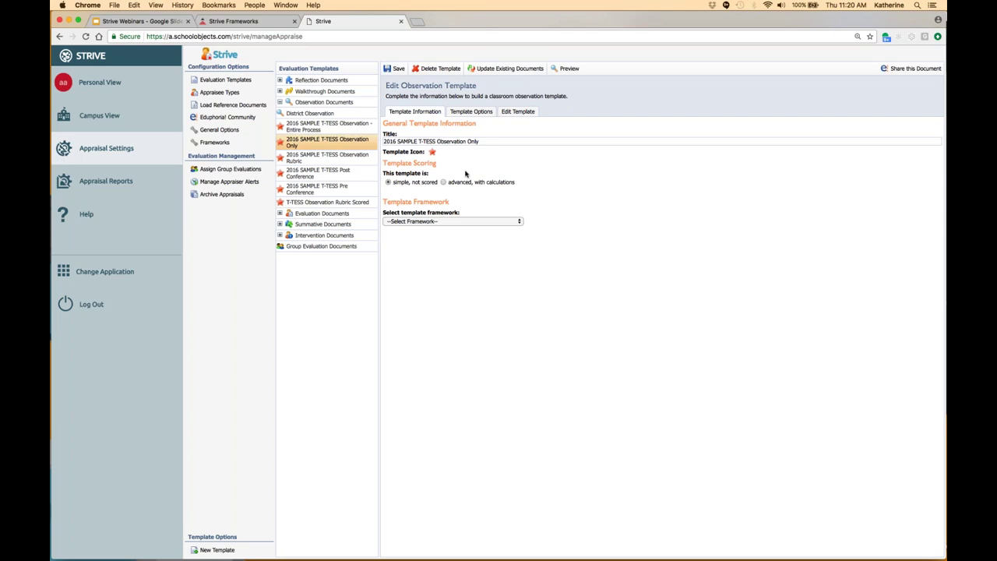
Select T-TESS as the template framework without saving the template.
click(520, 221)
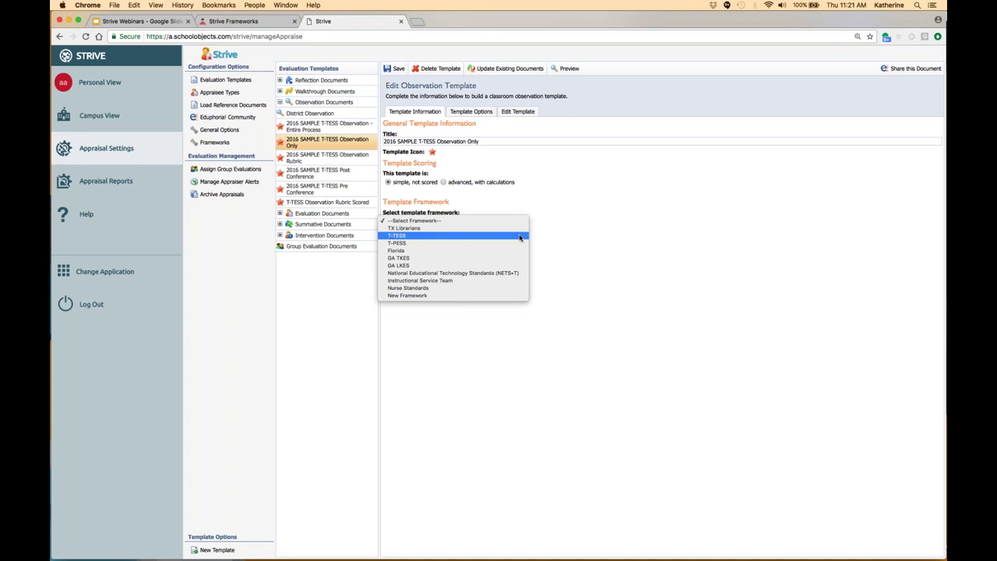
click(520, 237)
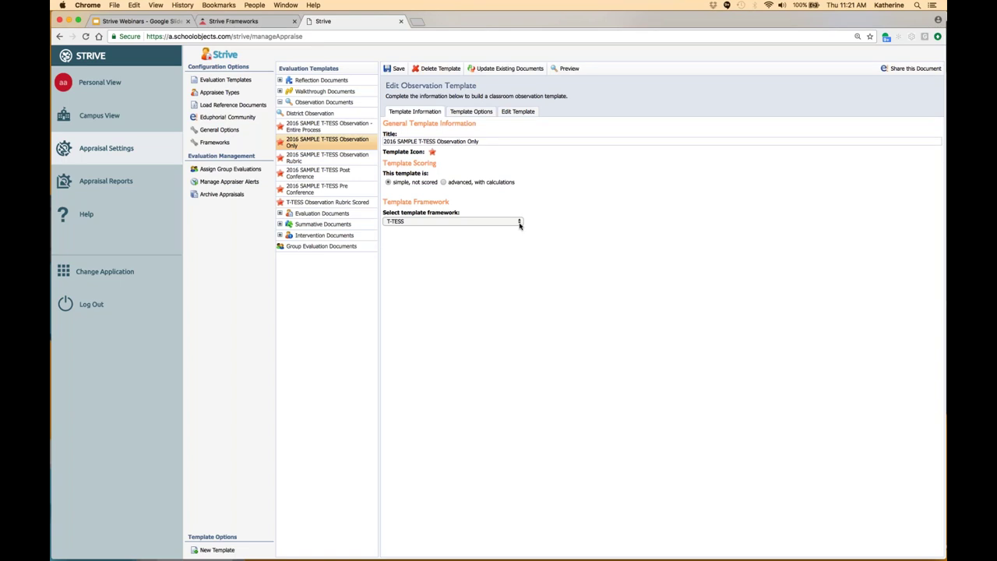
Check the framework setting of the Business Department Evaluation, Classified Personnel and 2016 SAMPLE T-TESS Observation Rubric templates.
click(281, 214)
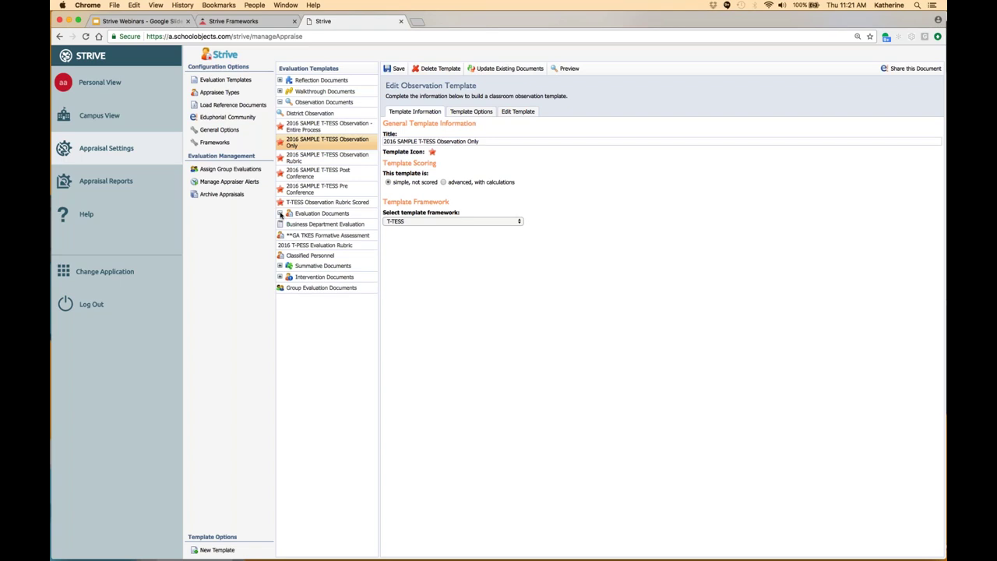
click(324, 223)
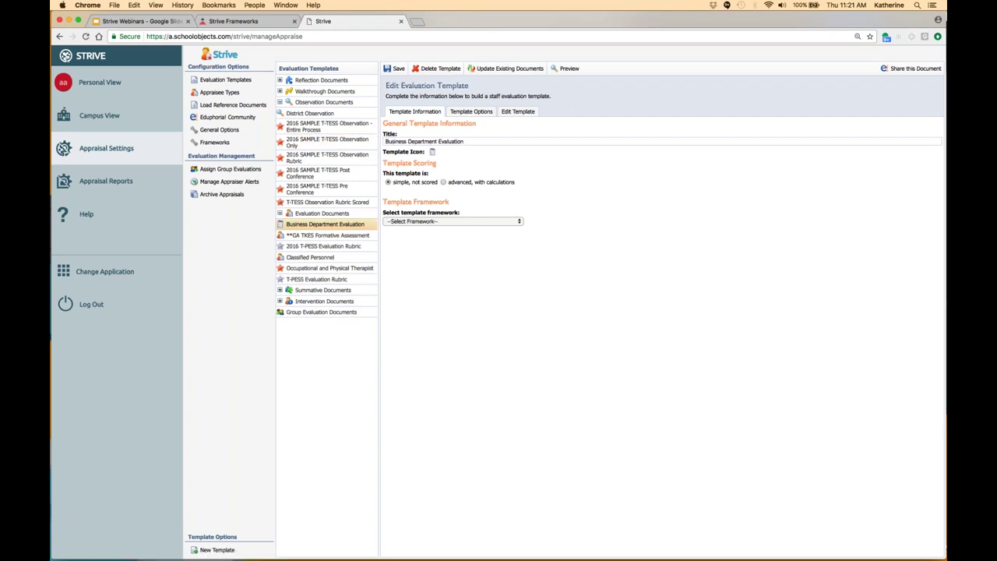
click(320, 259)
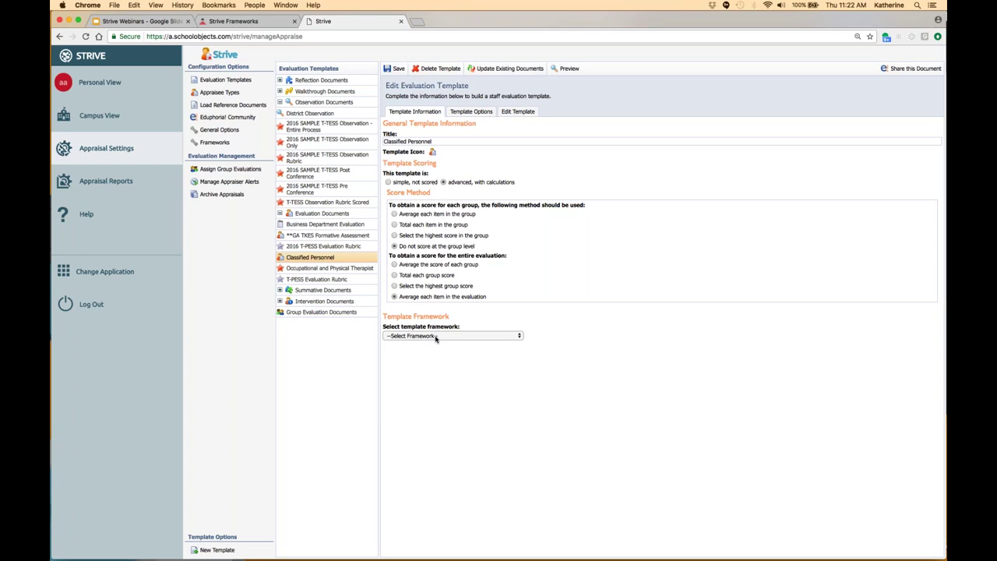
click(328, 158)
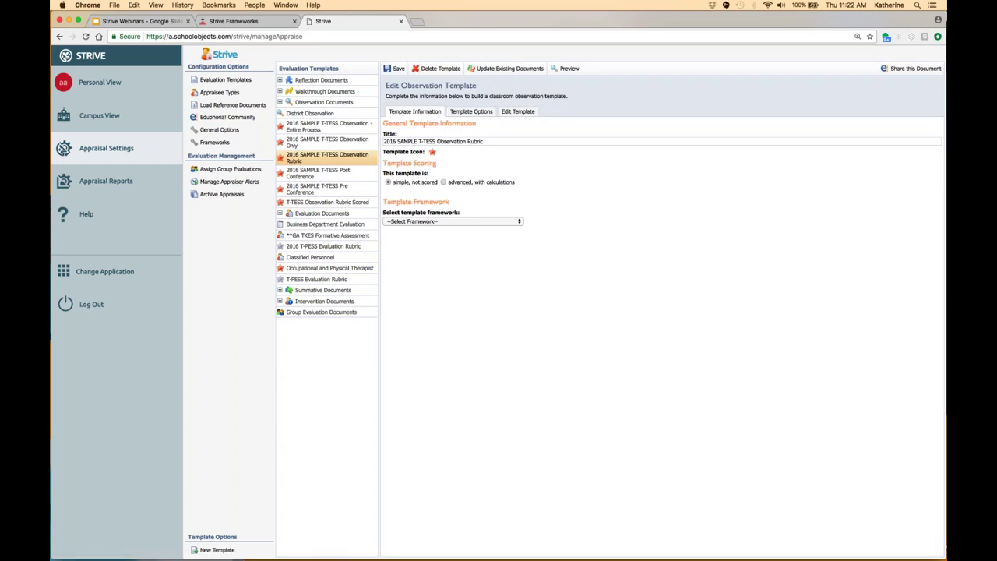
Set the framework of the 2016 SAMPLE T-TESS Observation Only template to T-TESS and save the template.
click(327, 142)
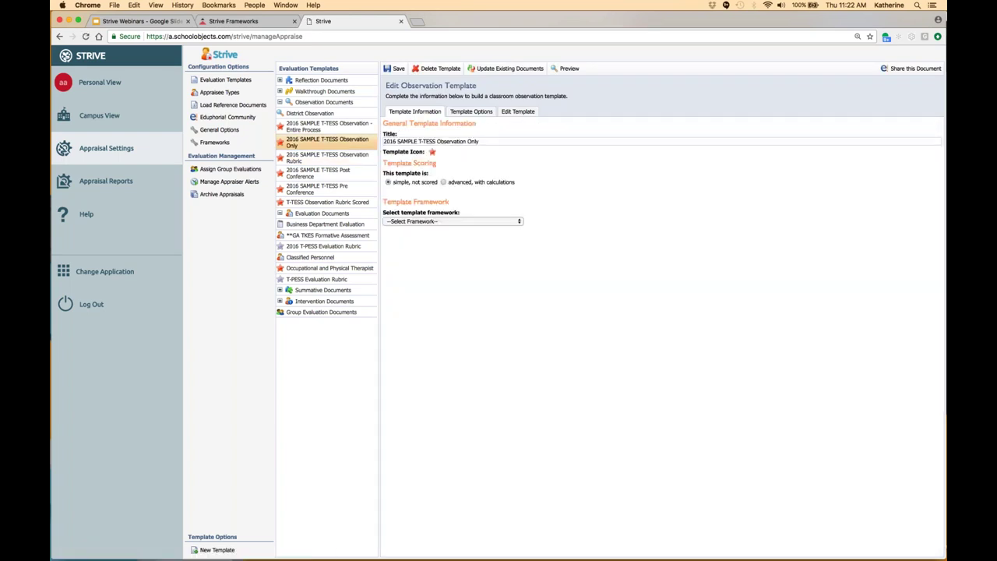
click(452, 221)
click(421, 232)
click(398, 69)
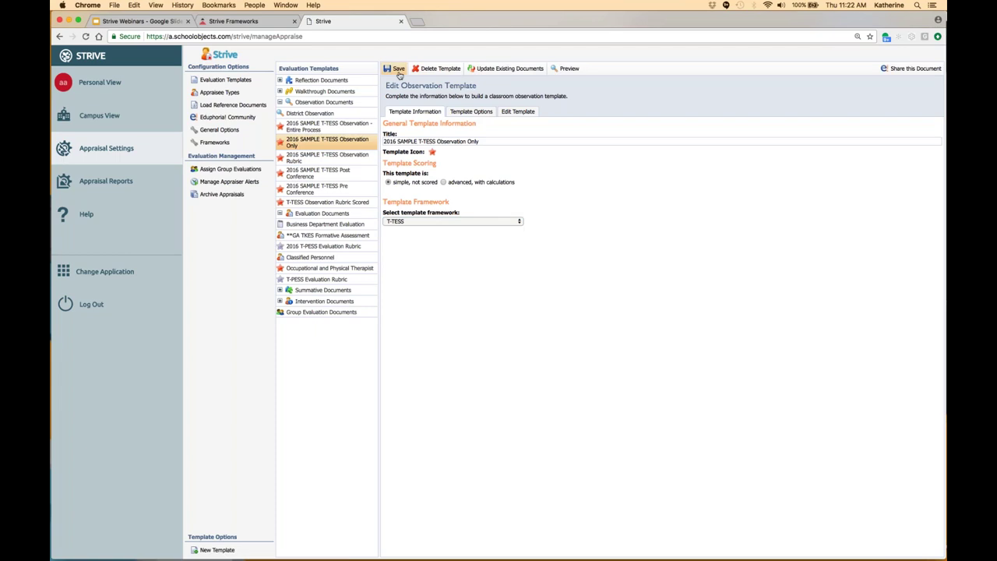
Open the template's content for editing and examine the Dimension 1.1 item and the matrix columns under Domain 1: Planning.
click(510, 111)
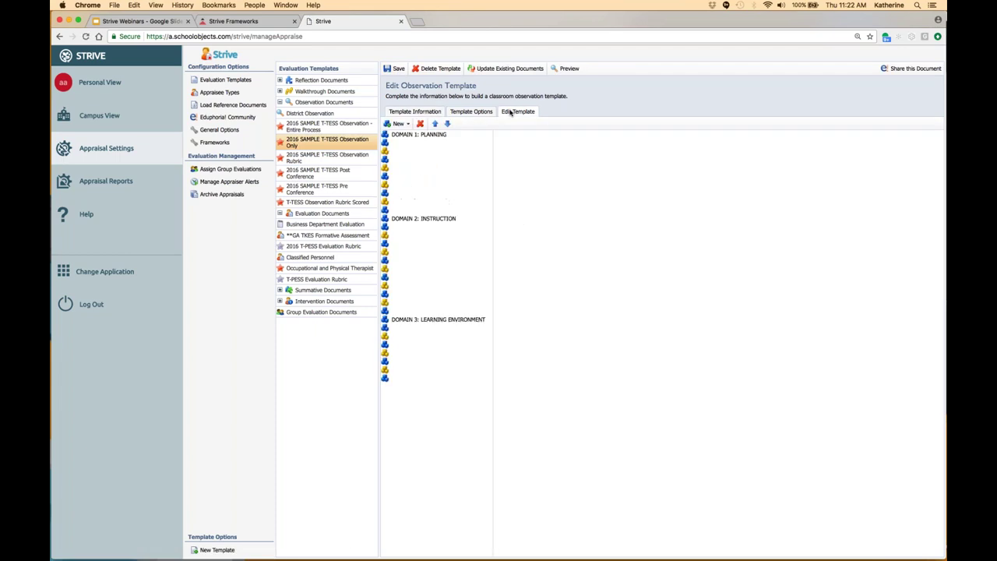
click(409, 136)
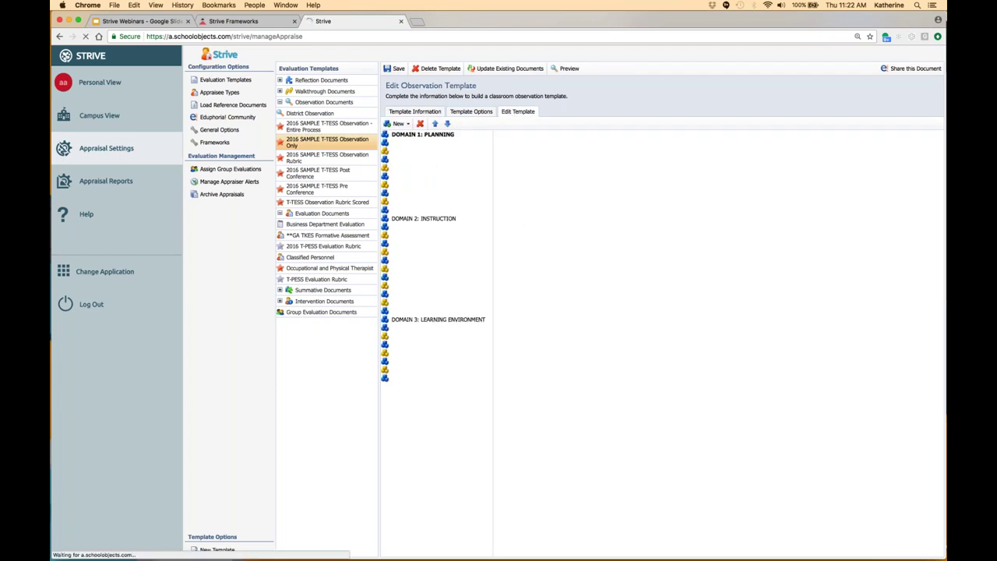
click(385, 144)
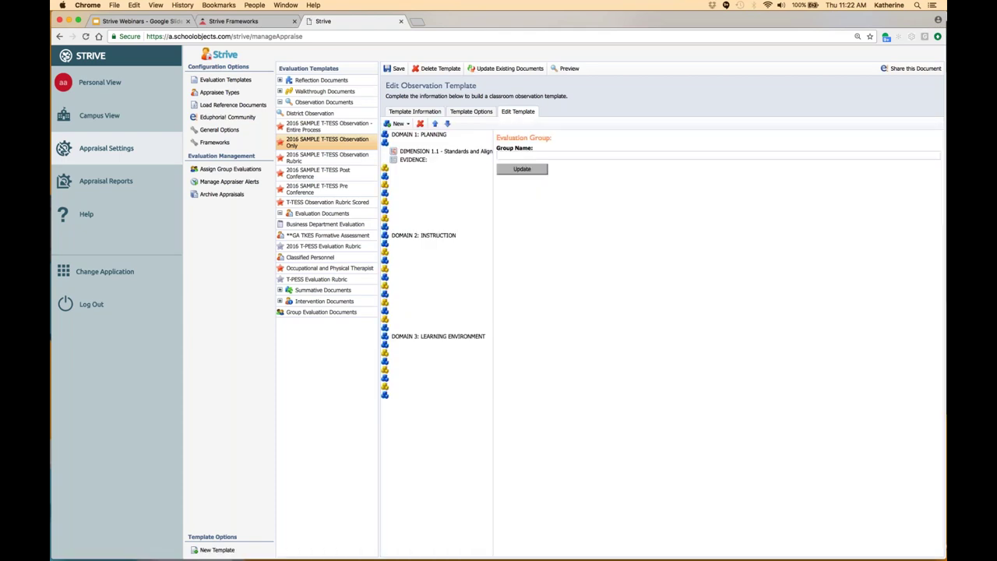
click(444, 150)
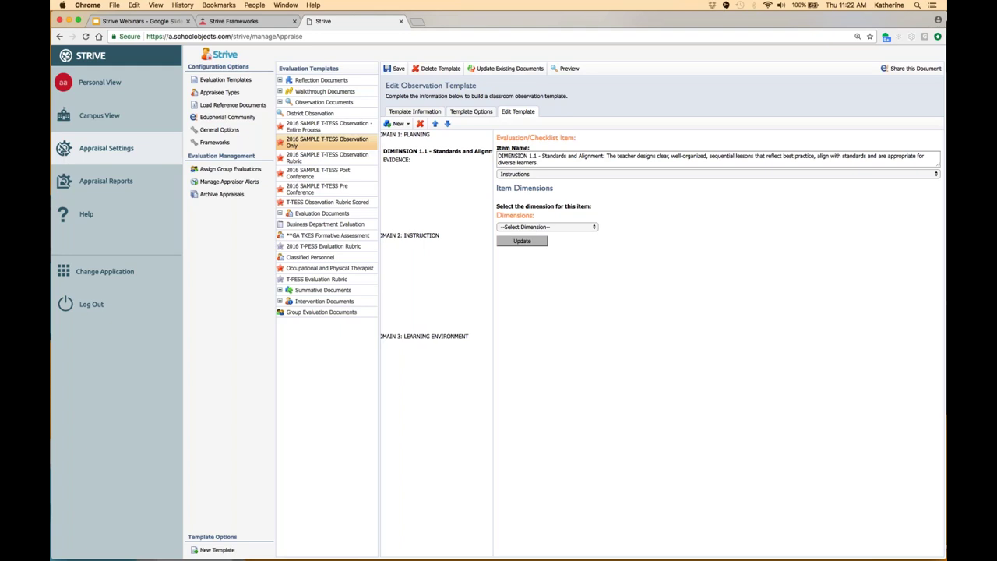
click(386, 168)
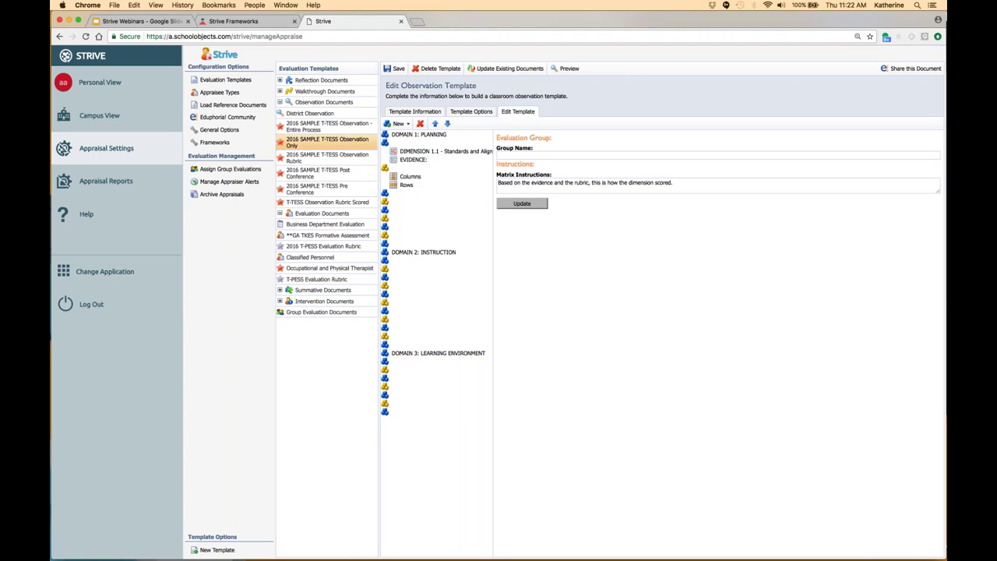
click(411, 176)
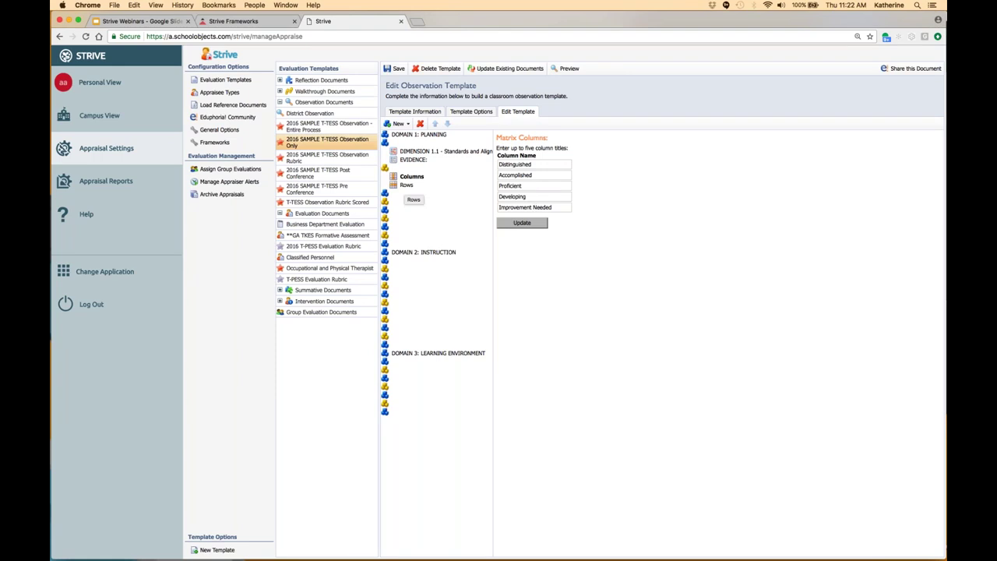
Assign dimension 1.1 - Standards & Alignment to the existing matrix row under Dimension 1.1 and update the row.
click(407, 184)
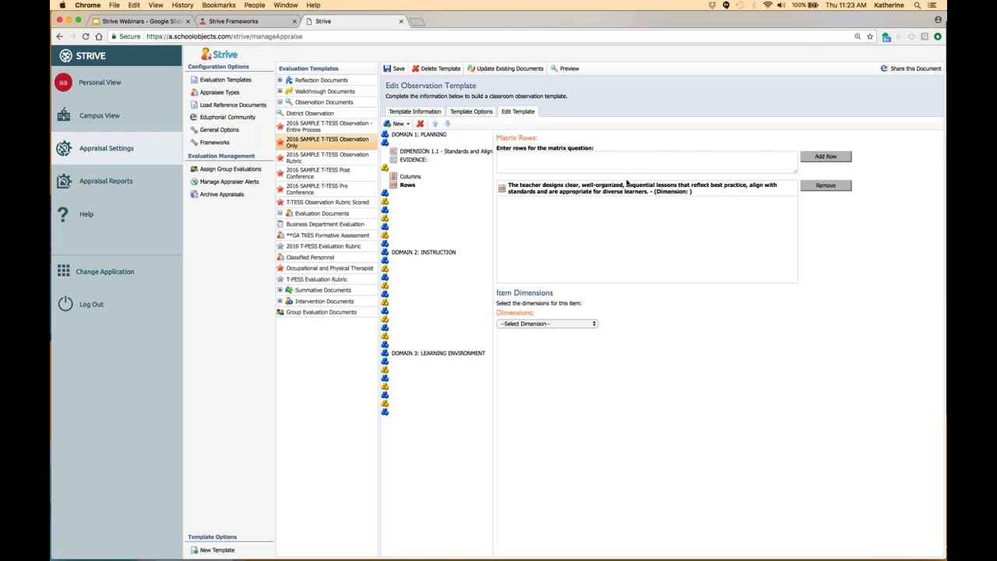
click(627, 186)
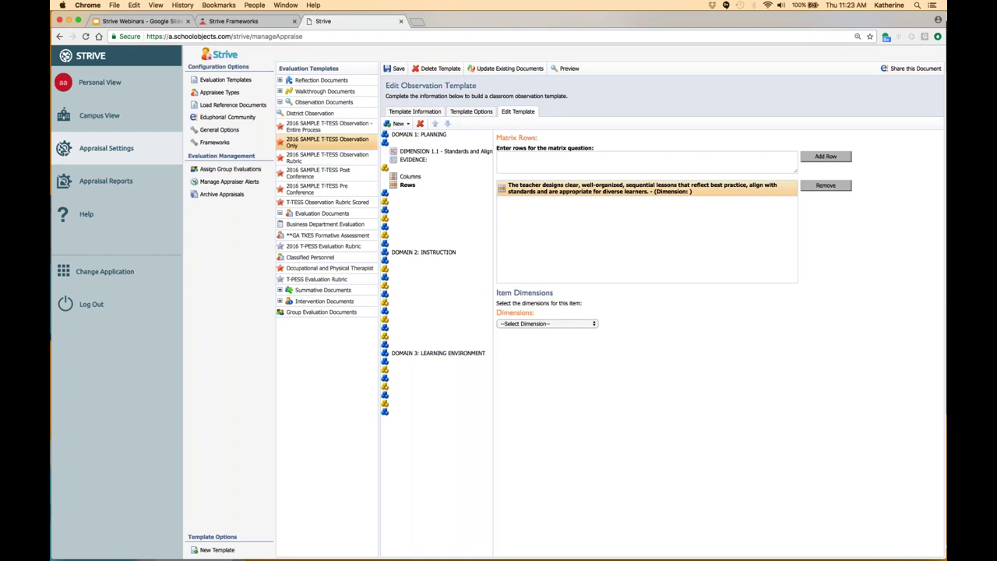
click(596, 326)
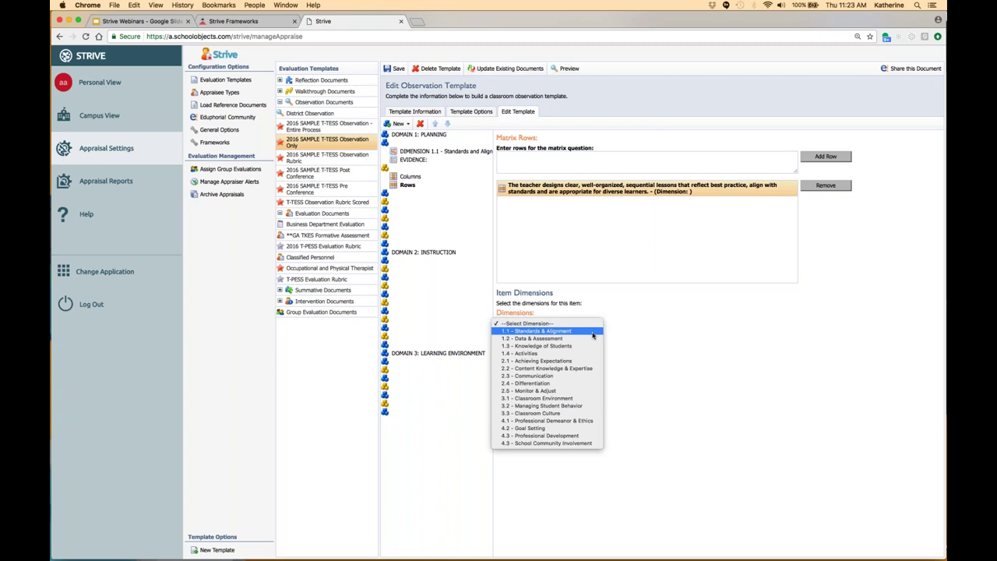
click(696, 197)
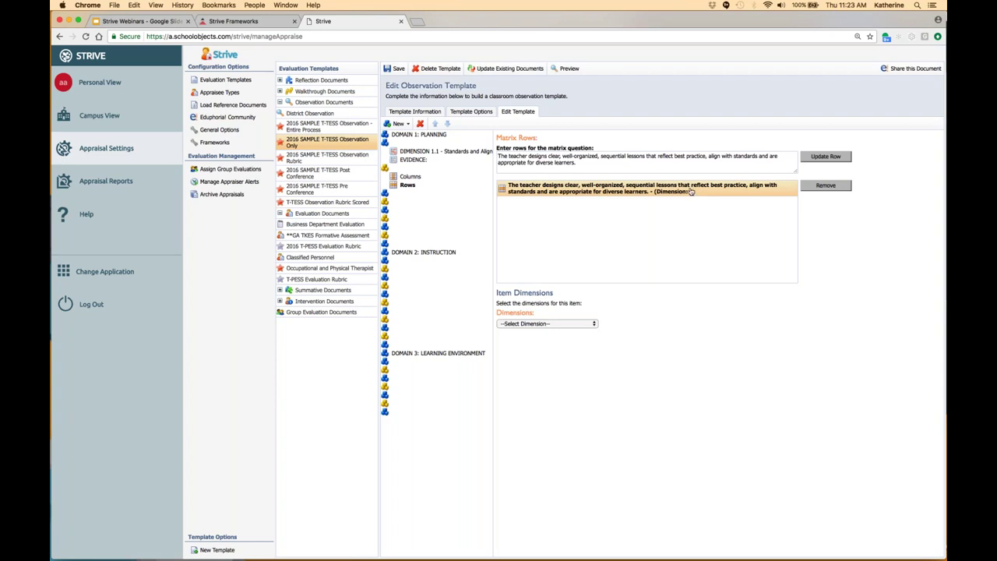
click(595, 323)
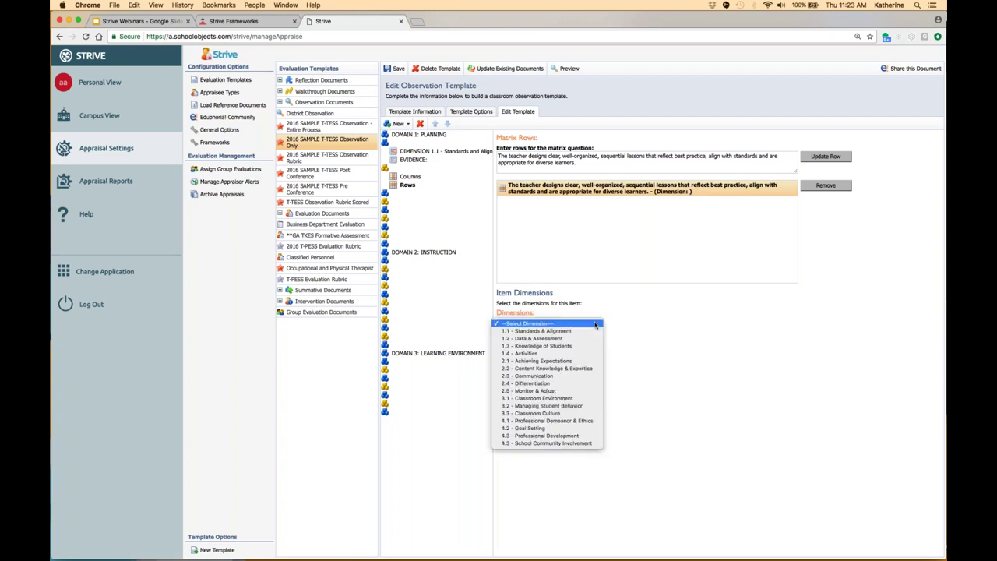
click(592, 333)
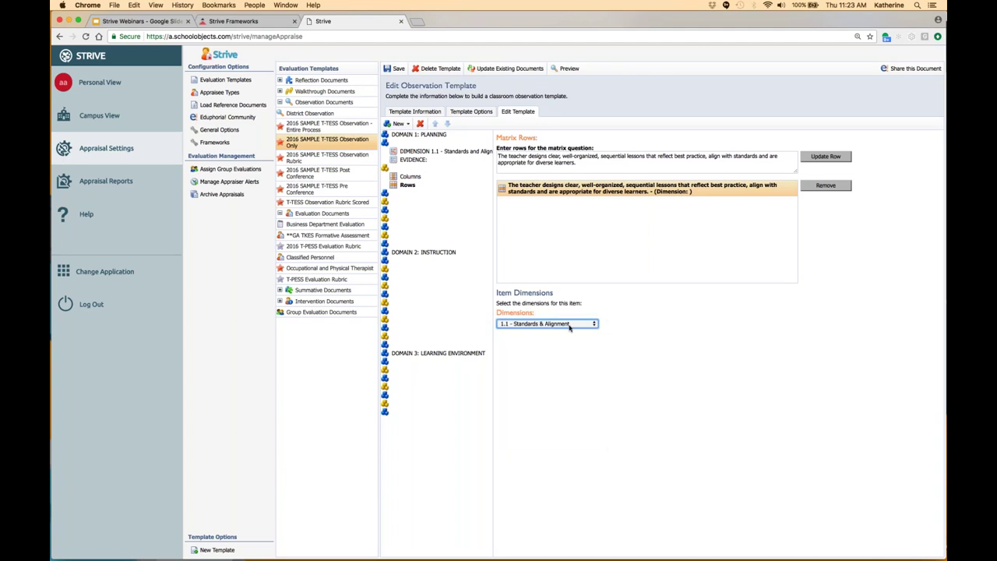
click(569, 328)
click(819, 160)
click(819, 160)
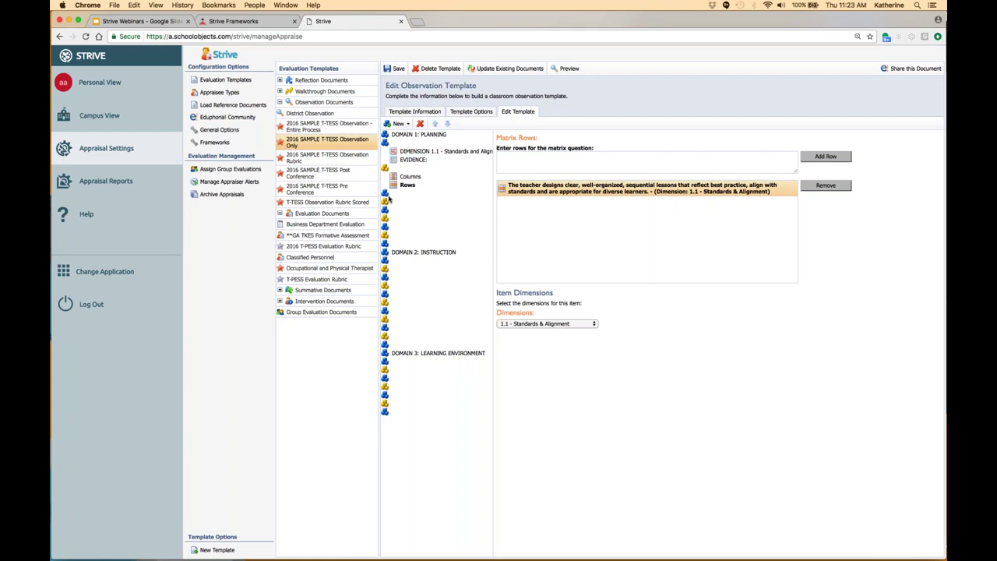
Add a matrix row named "New item" with the dimension 1.2 - Data & Assessment.
click(514, 160)
text(New item)
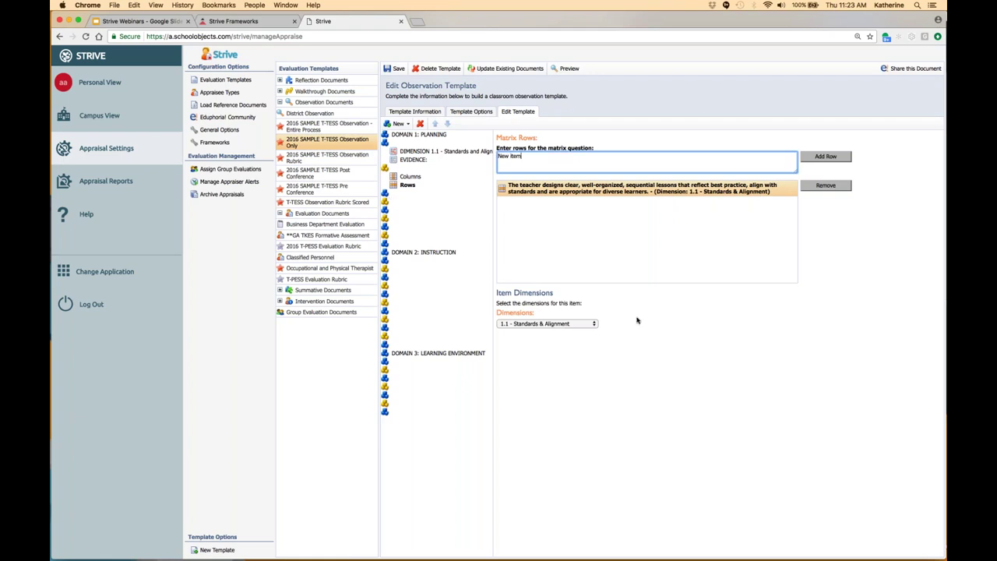
click(596, 324)
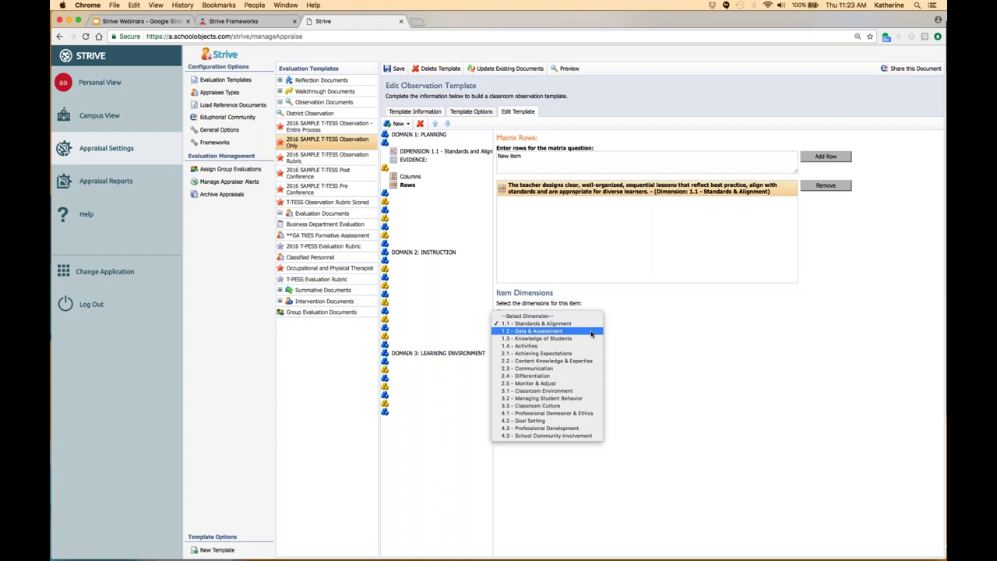
click(591, 332)
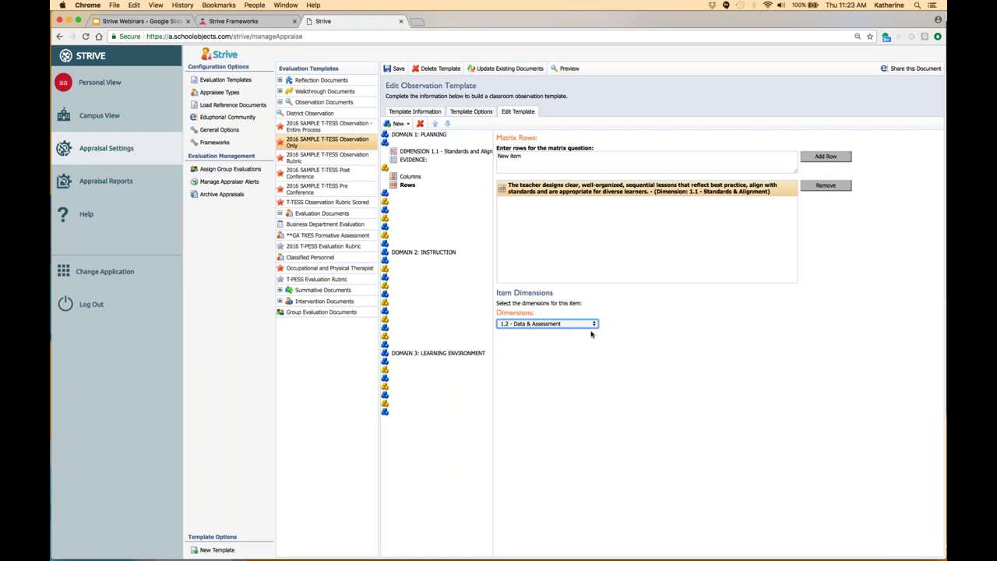
click(822, 157)
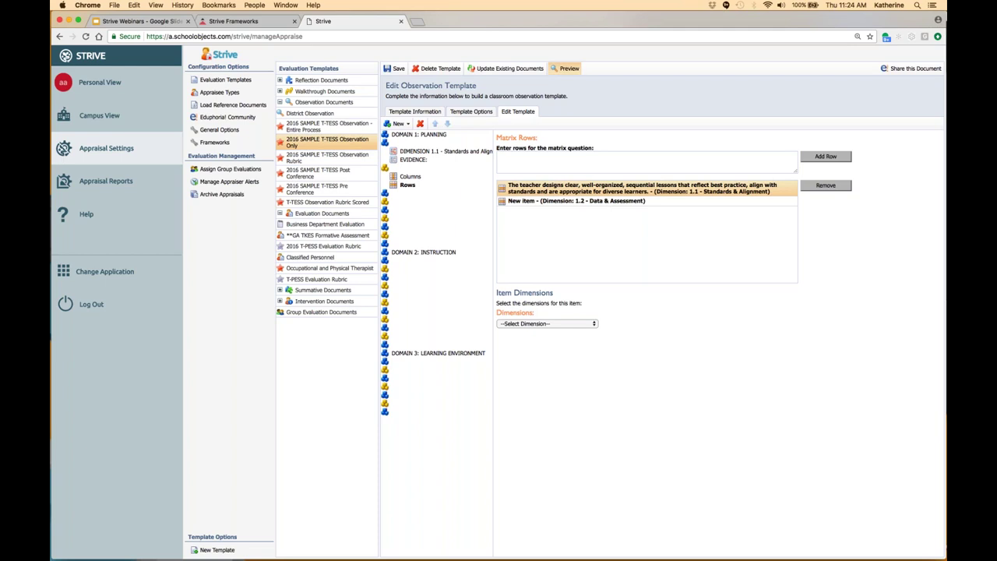
Preview the observation template in an enlarged window, examine the "New item" row in the first matrix, and close the preview.
click(568, 69)
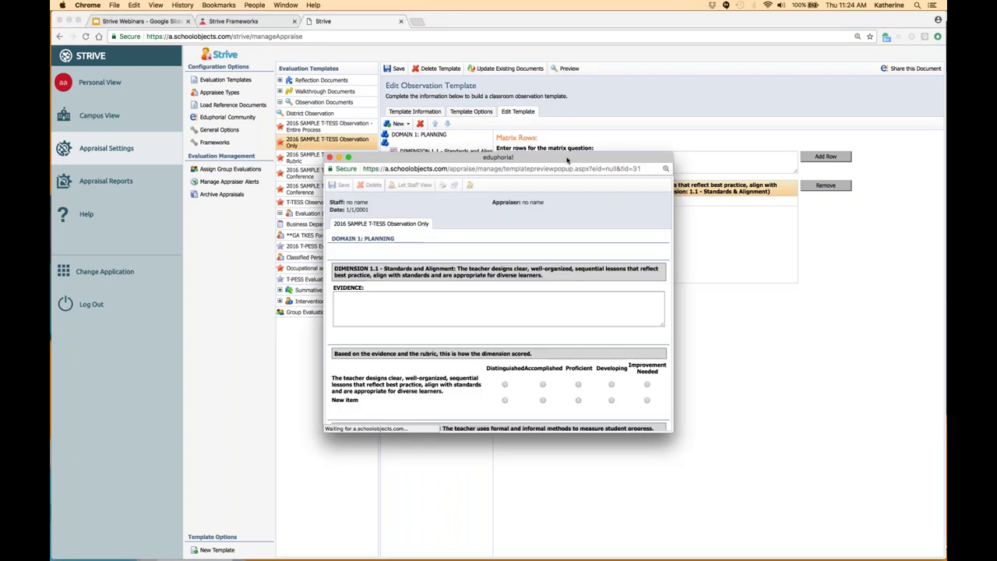
drag(568, 158, 501, 18)
drag(606, 290, 860, 510)
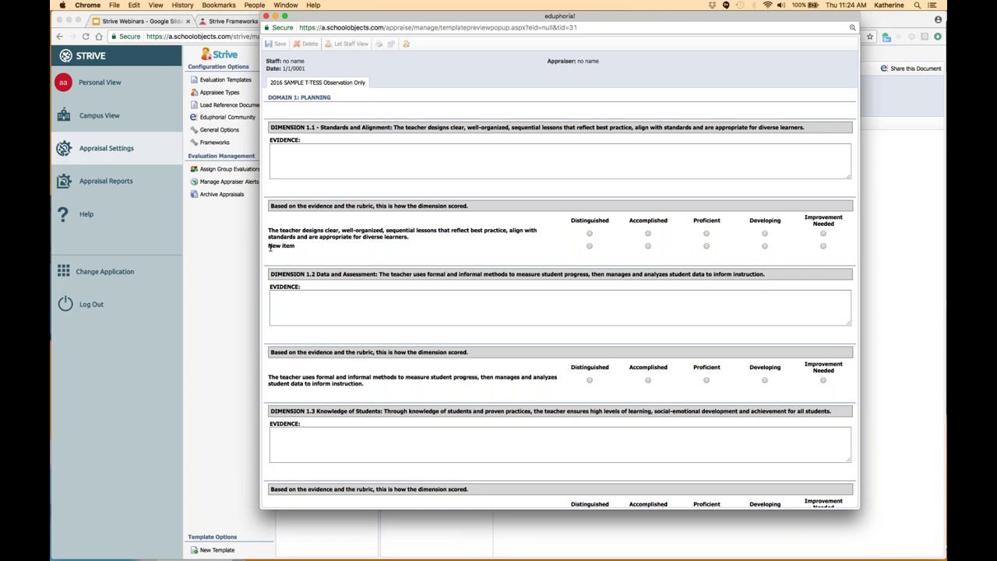
drag(268, 246, 298, 245)
click(298, 245)
click(266, 16)
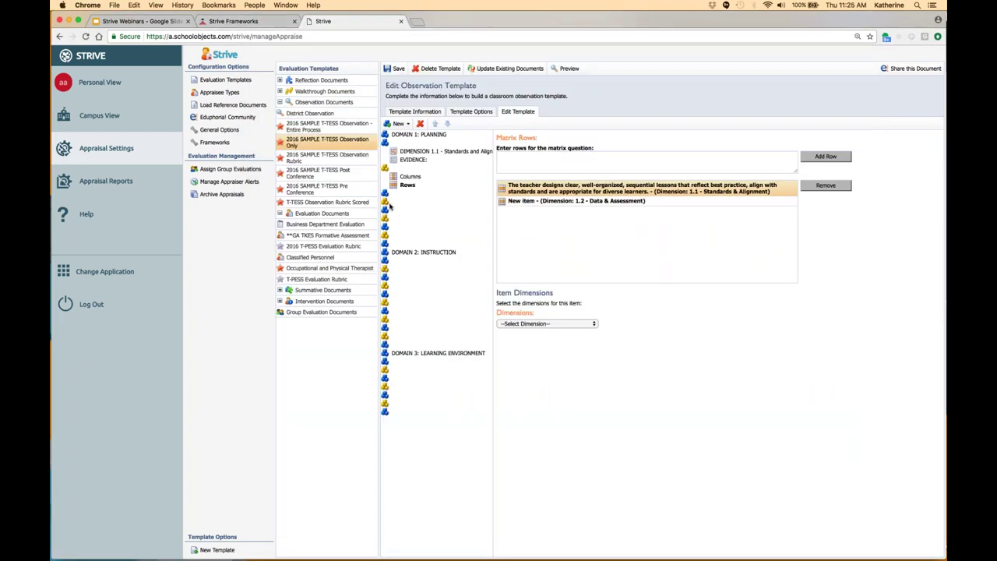
Assign dimension 1.1 - Standards & Alignment to the first EVIDENCE comment box, update it, and expand the following Dimension 1.2 group.
click(412, 161)
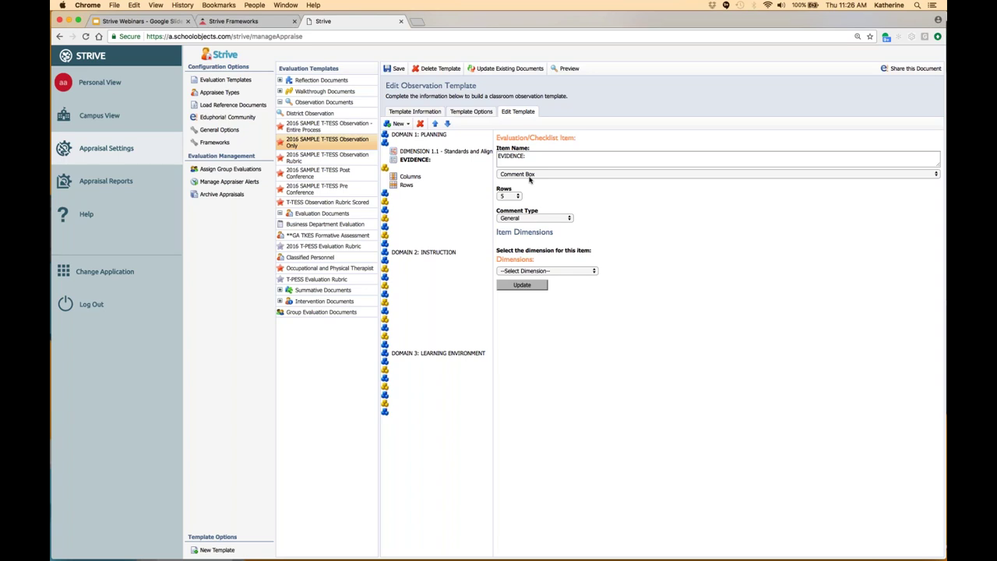
click(594, 271)
click(592, 280)
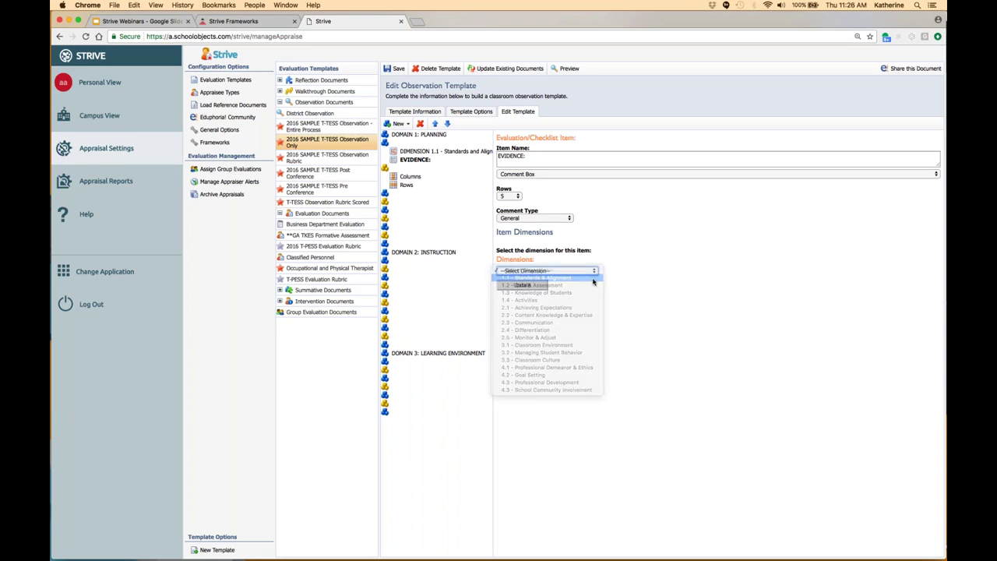
click(535, 286)
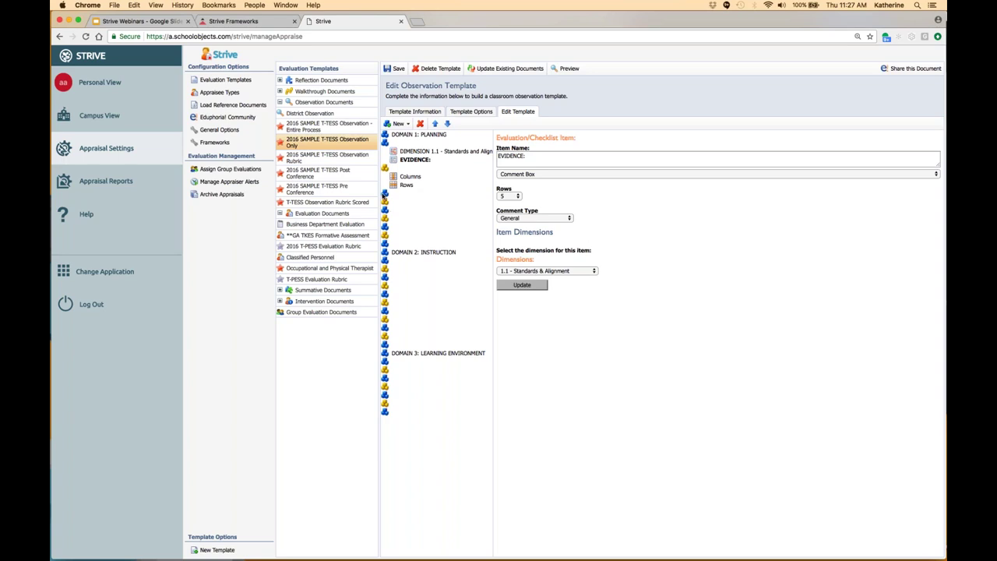
click(384, 193)
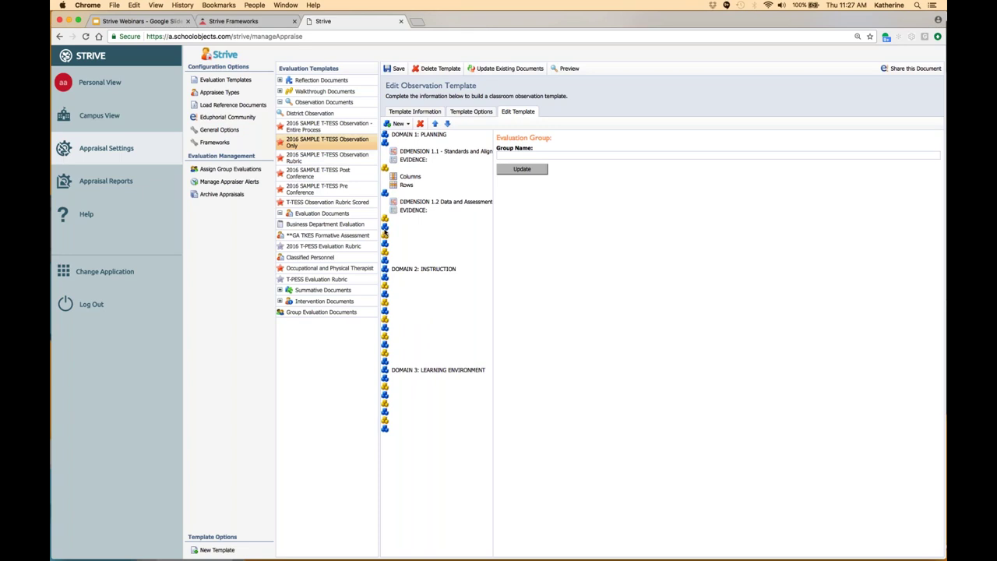
Open the Classroom Walkthrough template's content and check which dimensions are offered for the "End of lesson observed" item under General Information.
click(280, 91)
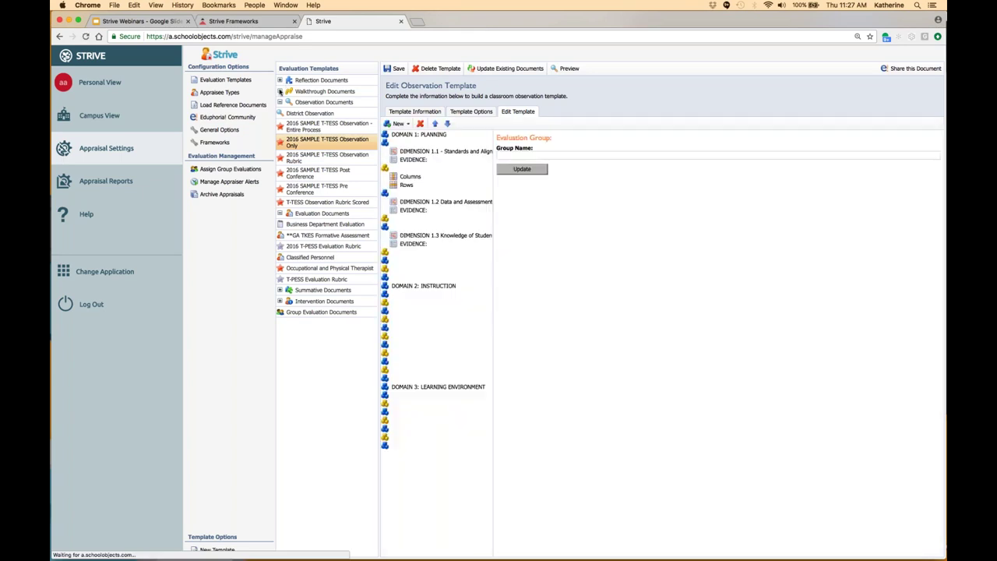
click(312, 102)
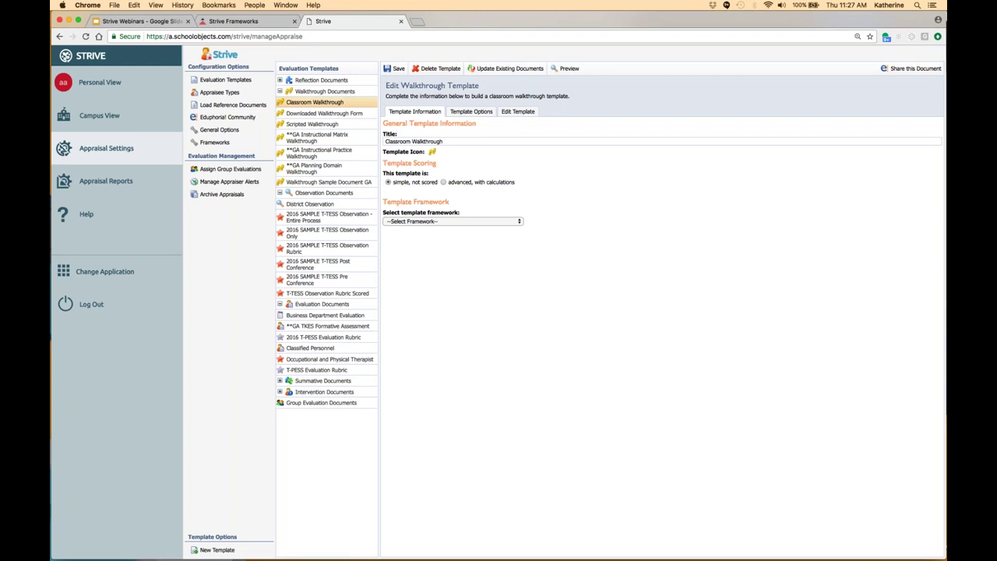
click(519, 116)
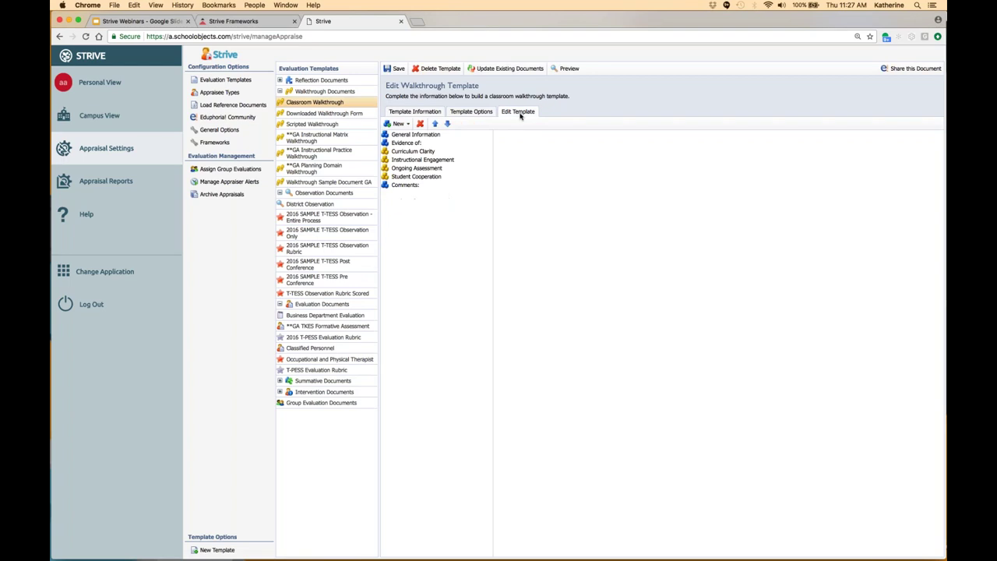
click(407, 143)
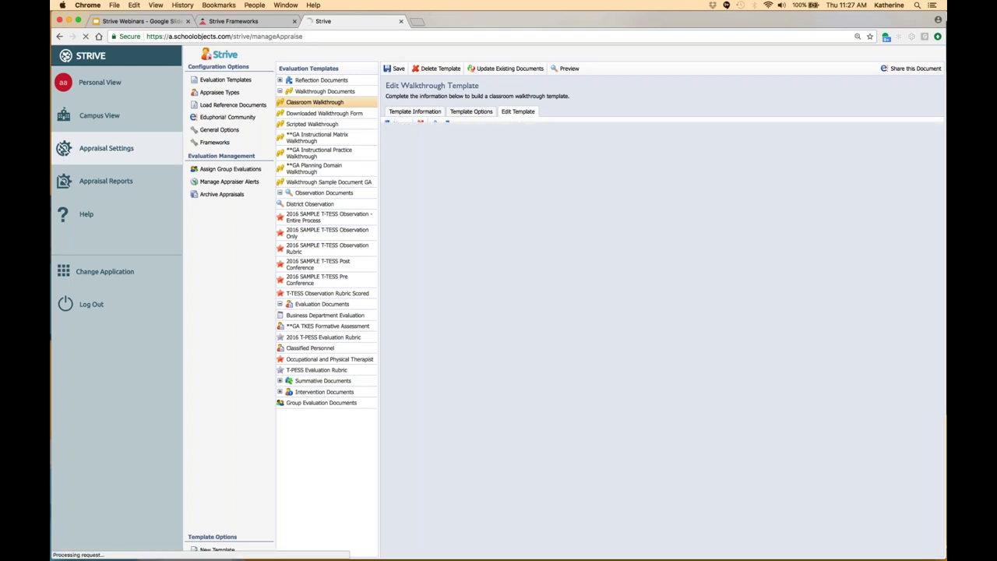
click(386, 137)
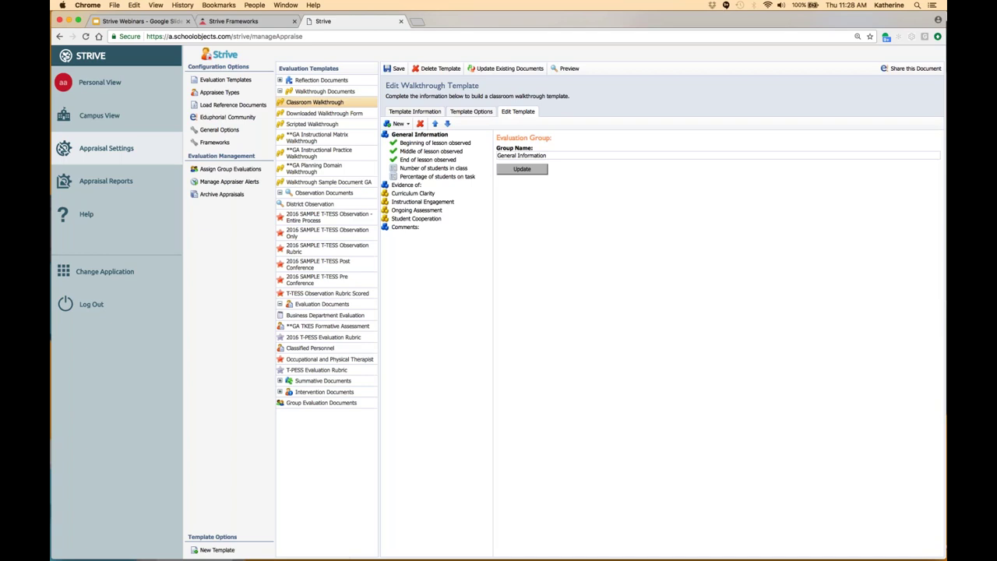
click(438, 168)
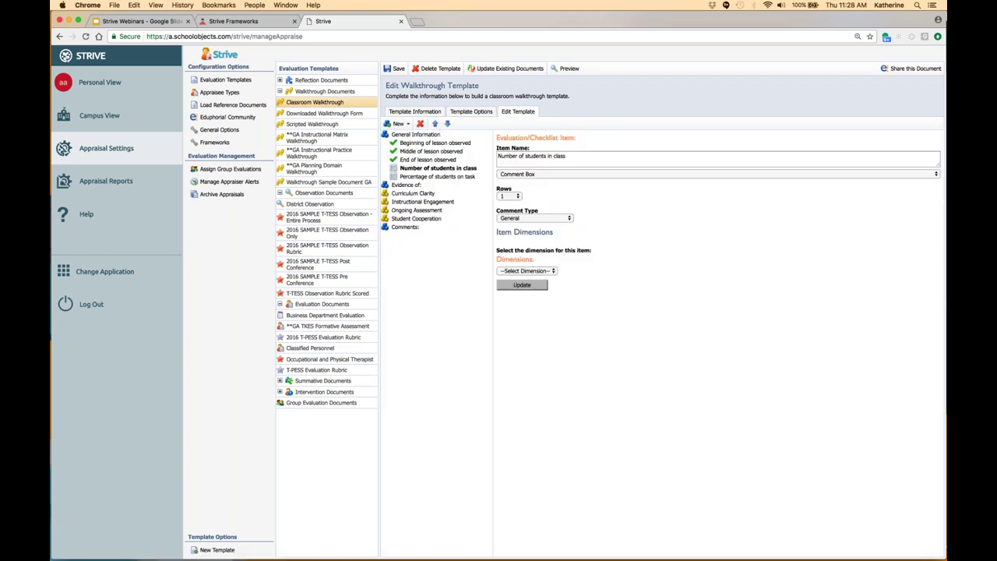
click(431, 159)
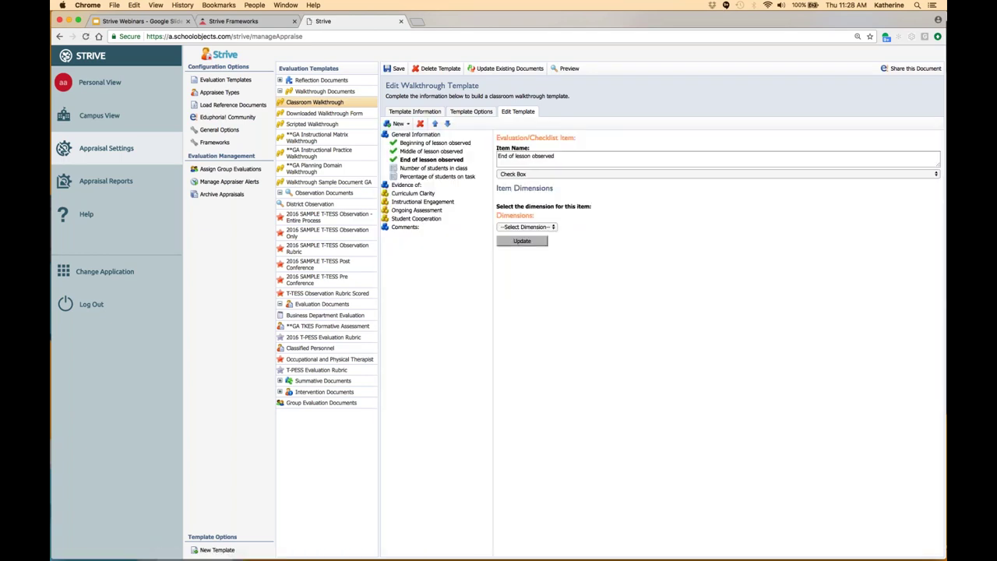
click(555, 227)
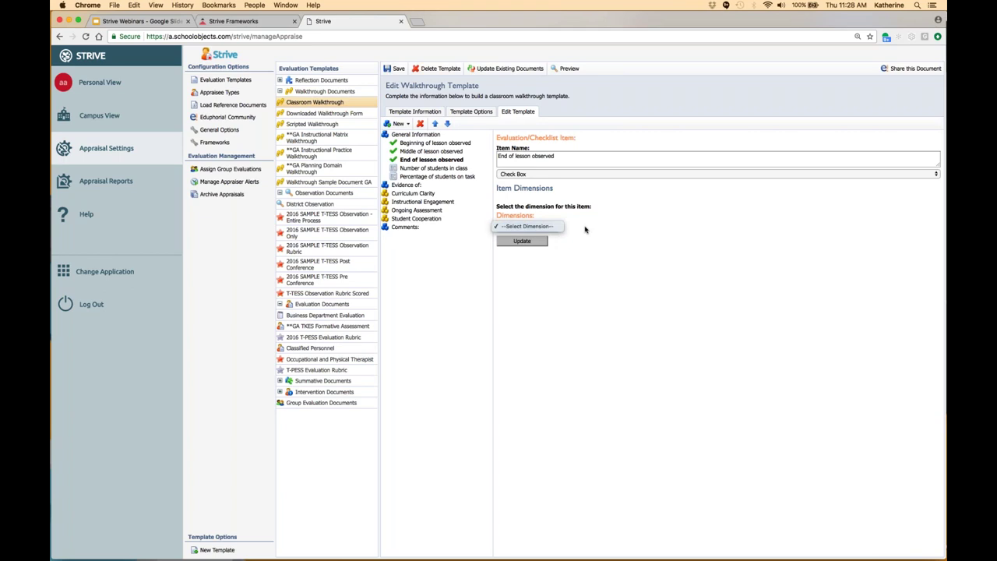
click(553, 227)
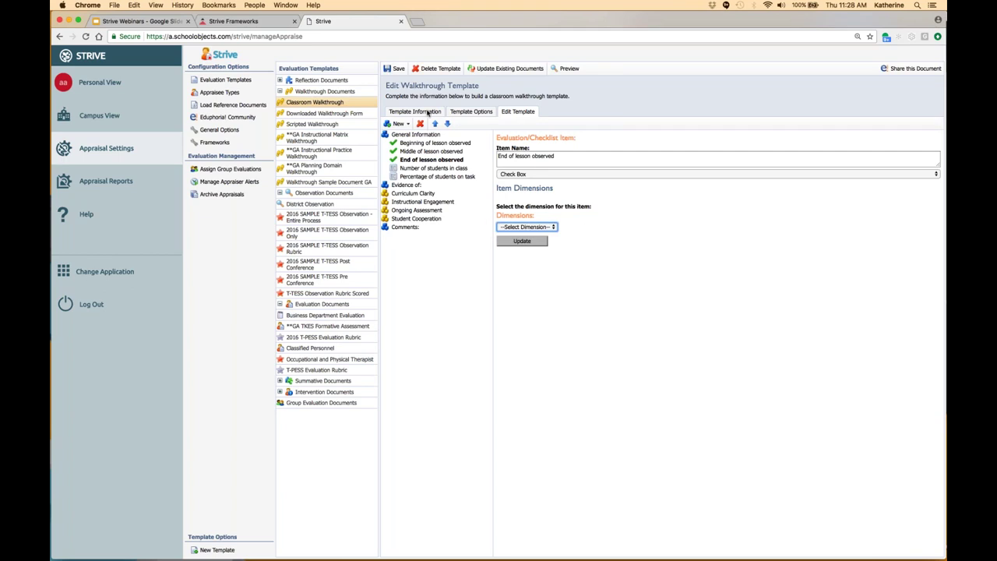
Set the framework of the Classroom Walkthrough template to T-TESS and save the template.
click(428, 113)
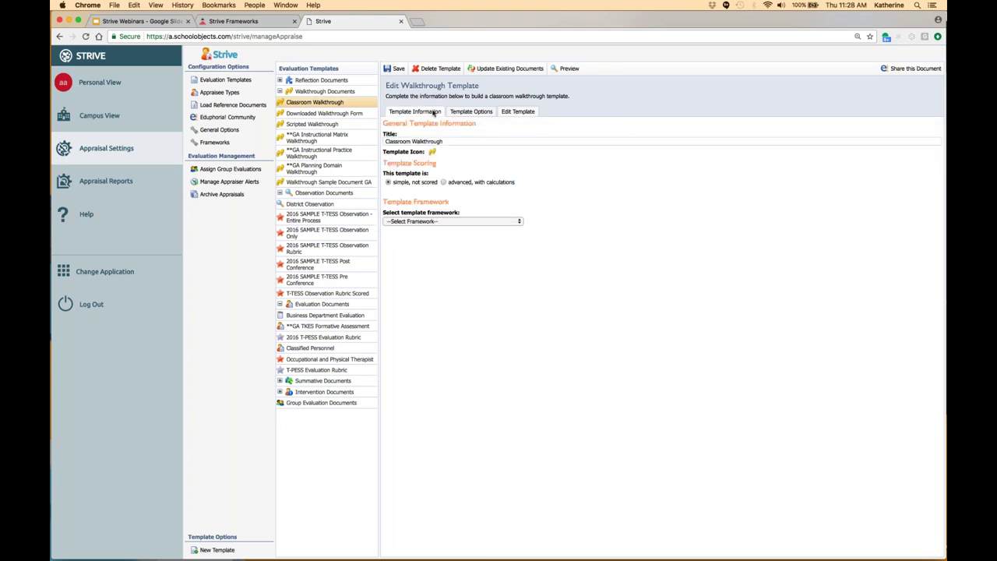
click(452, 221)
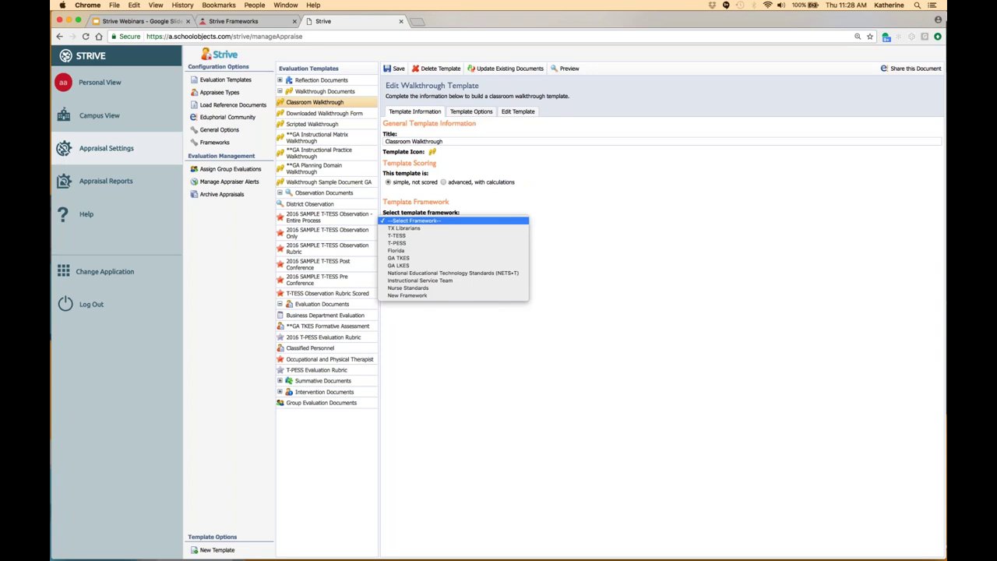
click(446, 236)
click(397, 68)
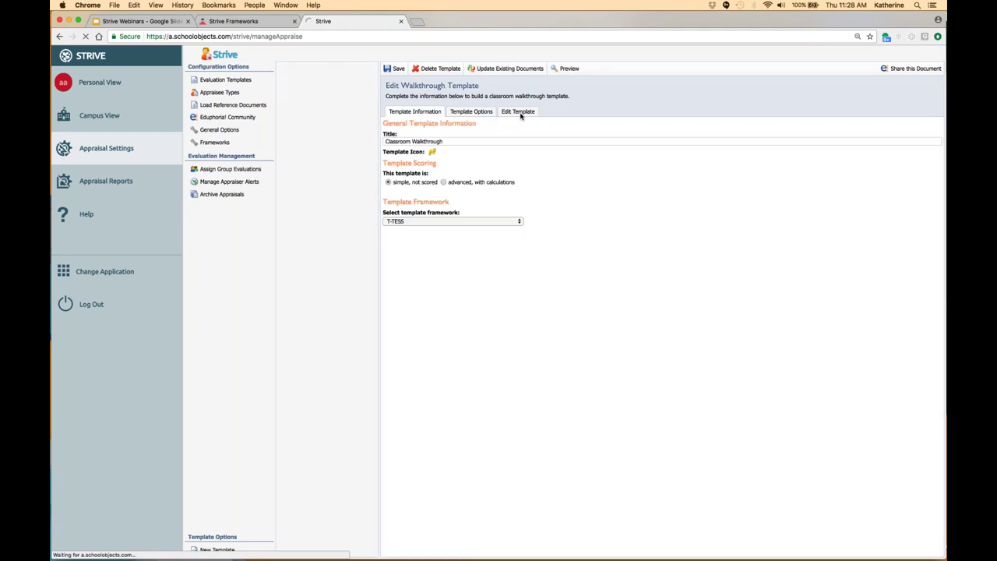
Reopen the "End of lesson observed" item in the Classroom Walkthrough template's content and review the T-TESS dimensions offered for it.
click(518, 112)
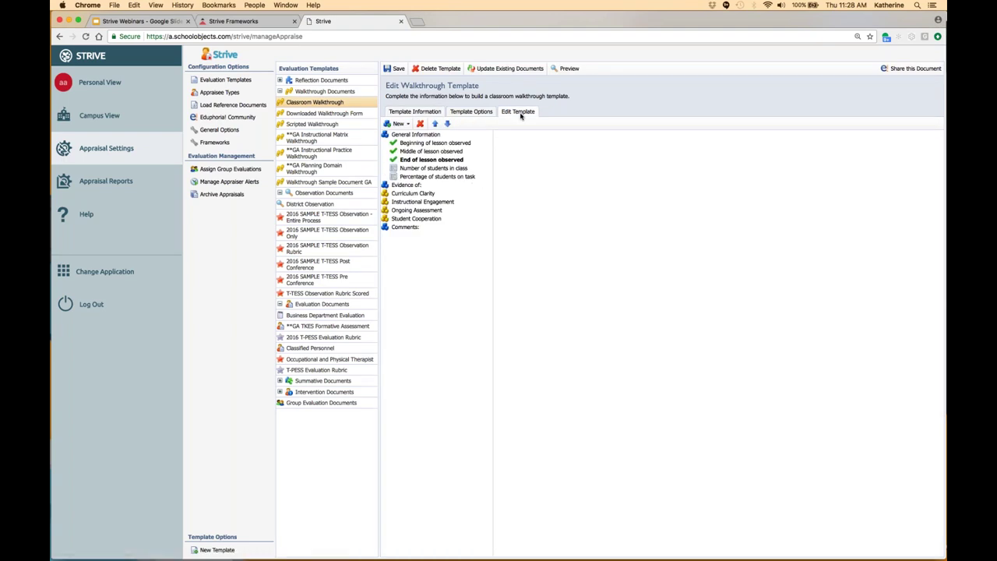
click(431, 159)
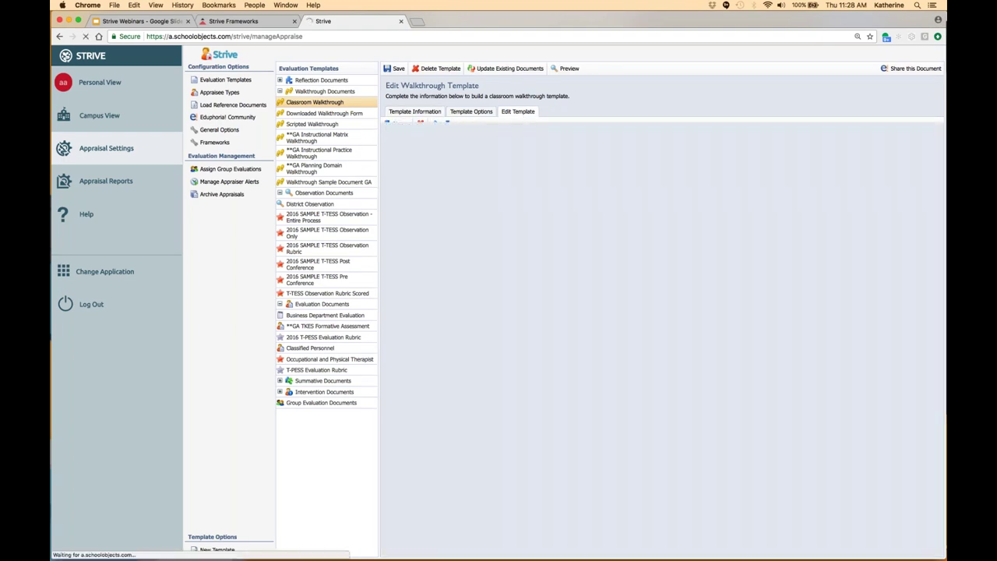
click(562, 227)
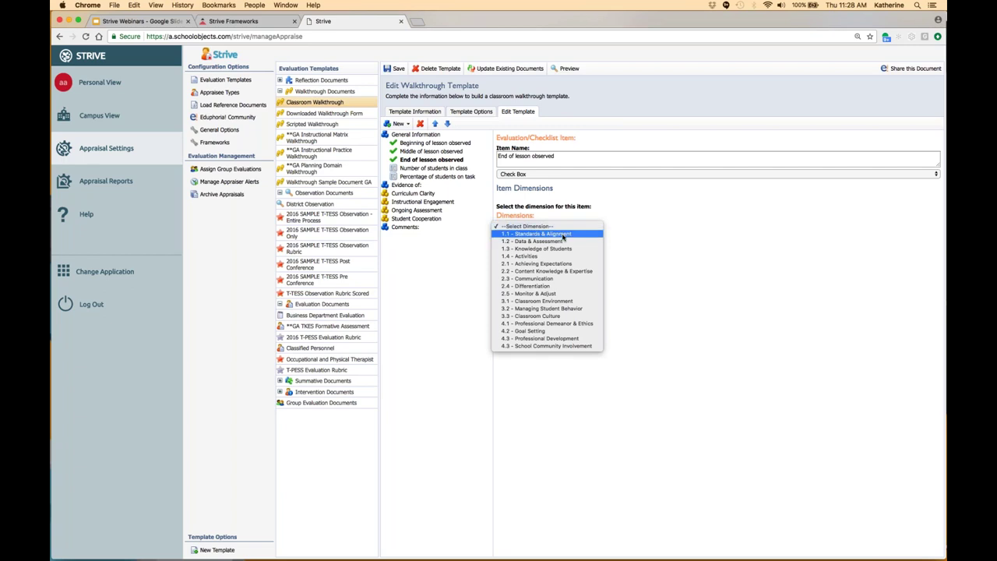
click(633, 227)
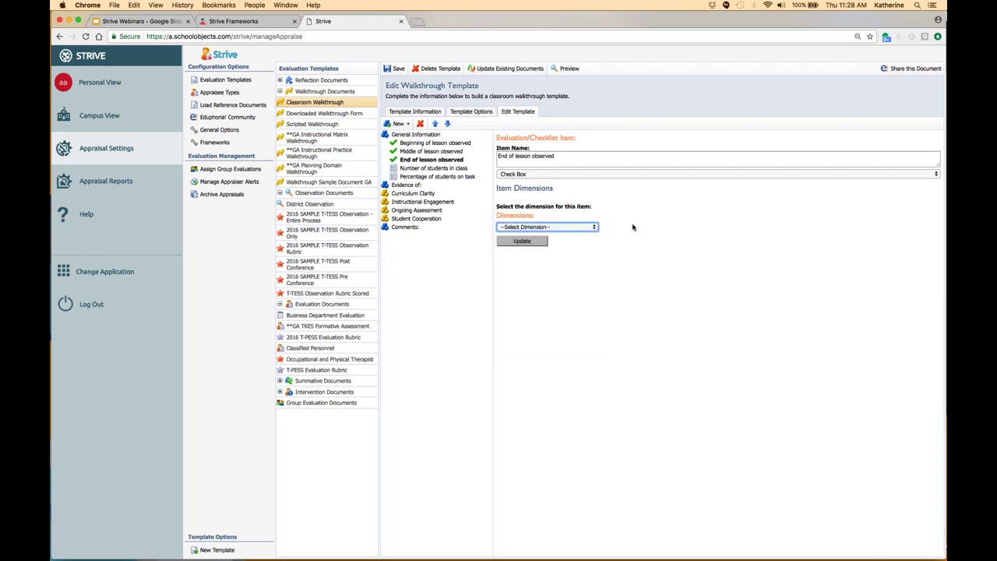
click(574, 226)
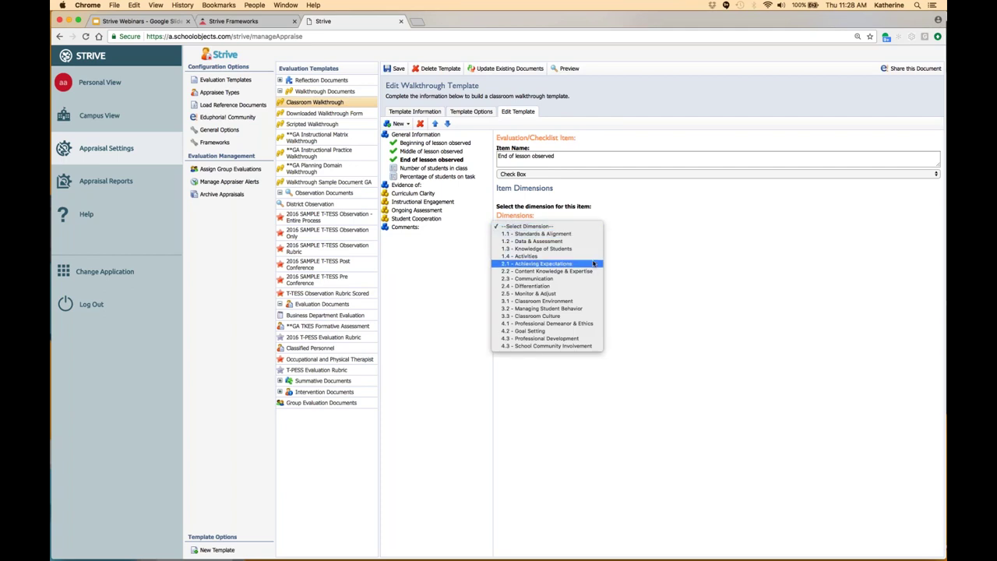
click(632, 228)
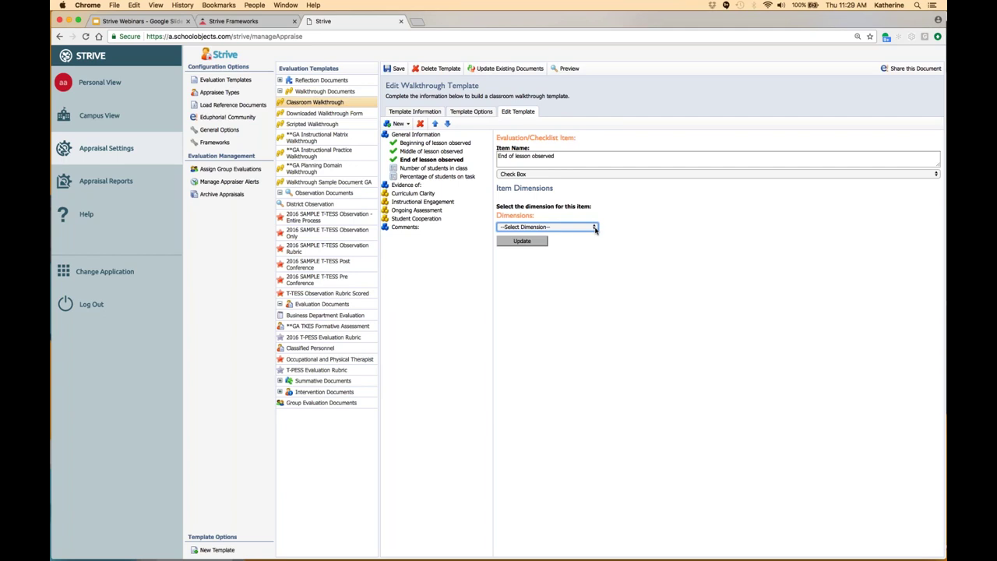
Preview the Classroom Walkthrough template in an enlarged window, examine its checklist items and indicators, and close the preview.
click(567, 68)
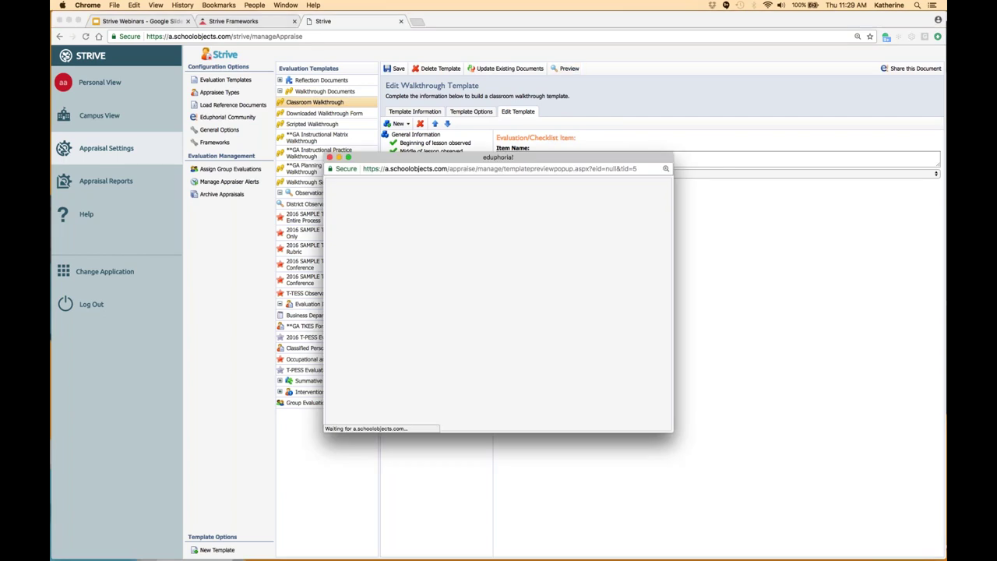
drag(566, 158, 524, 17)
drag(628, 293, 857, 436)
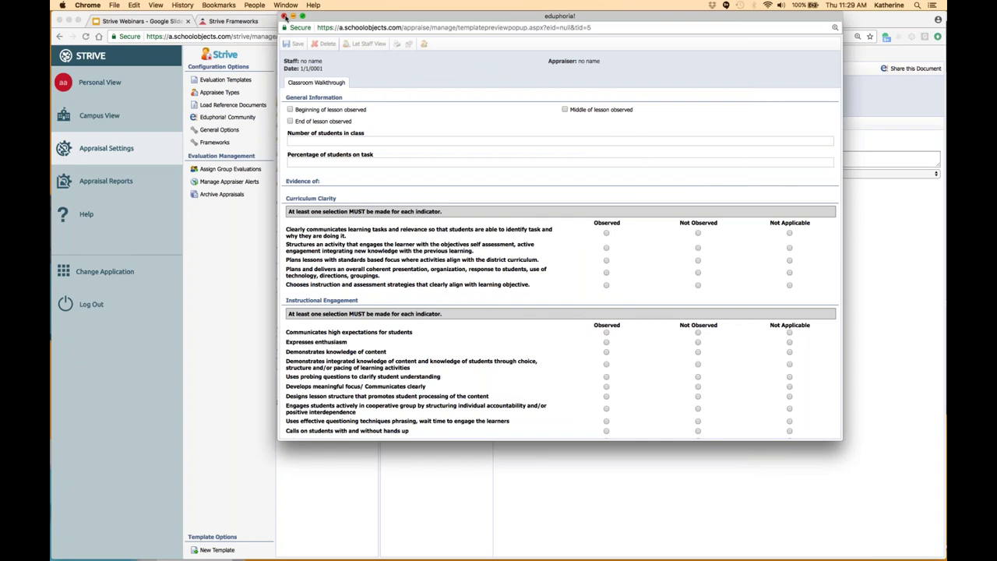
click(285, 16)
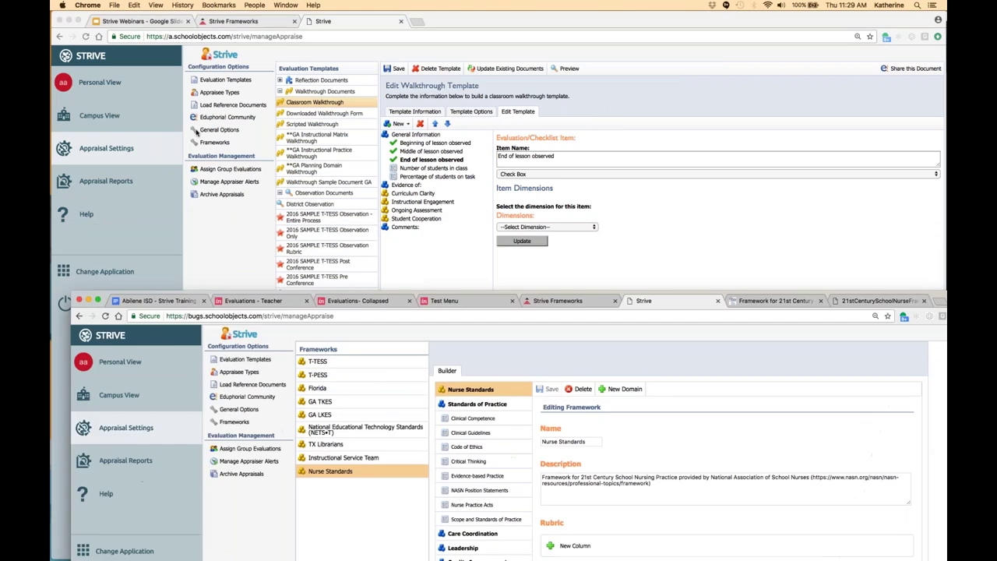
View the "Evaluations - Teacher" and "Evaluations- Collapsed" prototypes in the other browser window, examine the T-TESS standards list, and return to the Strive window.
click(257, 300)
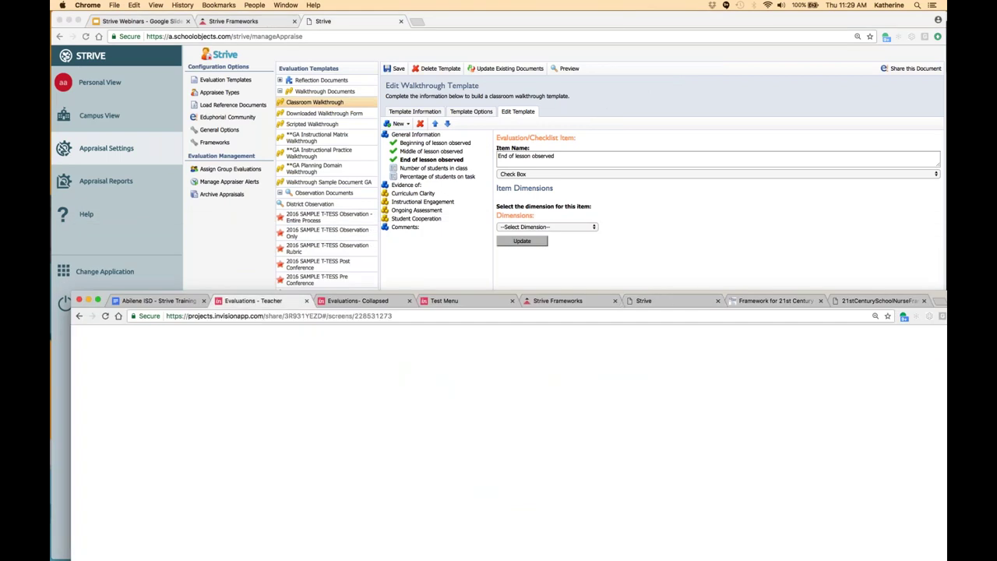
drag(313, 288, 273, 6)
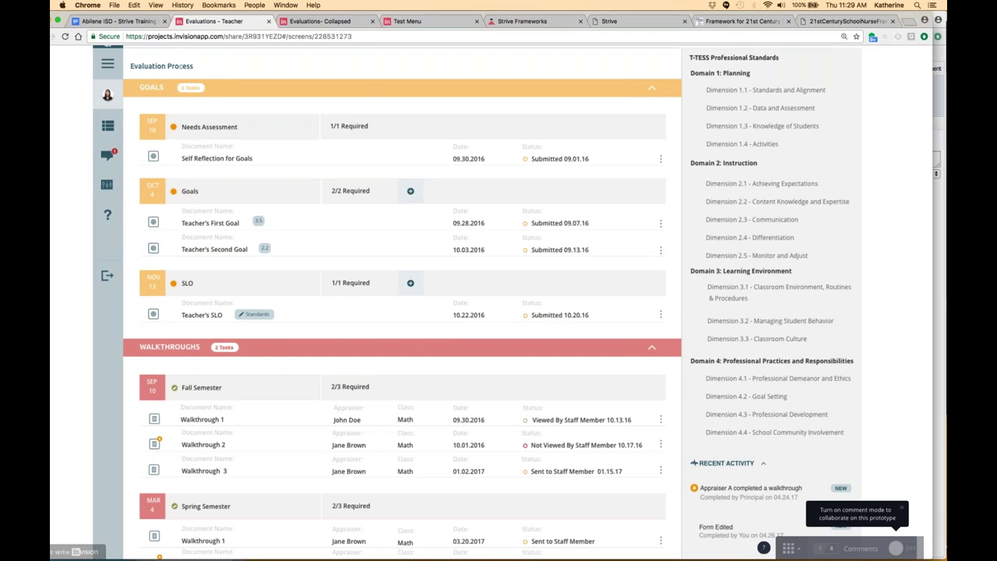
drag(932, 181, 944, 181)
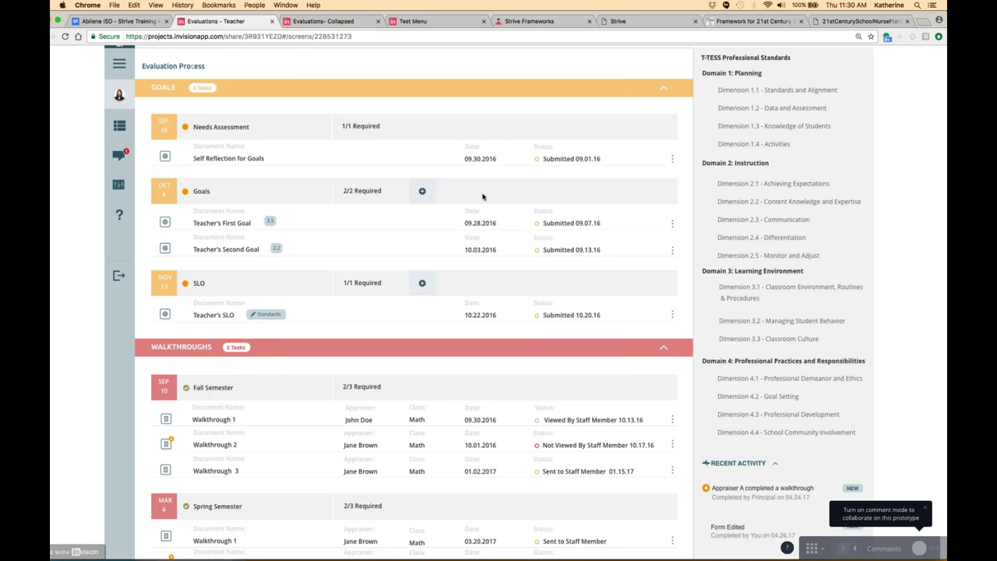
click(336, 22)
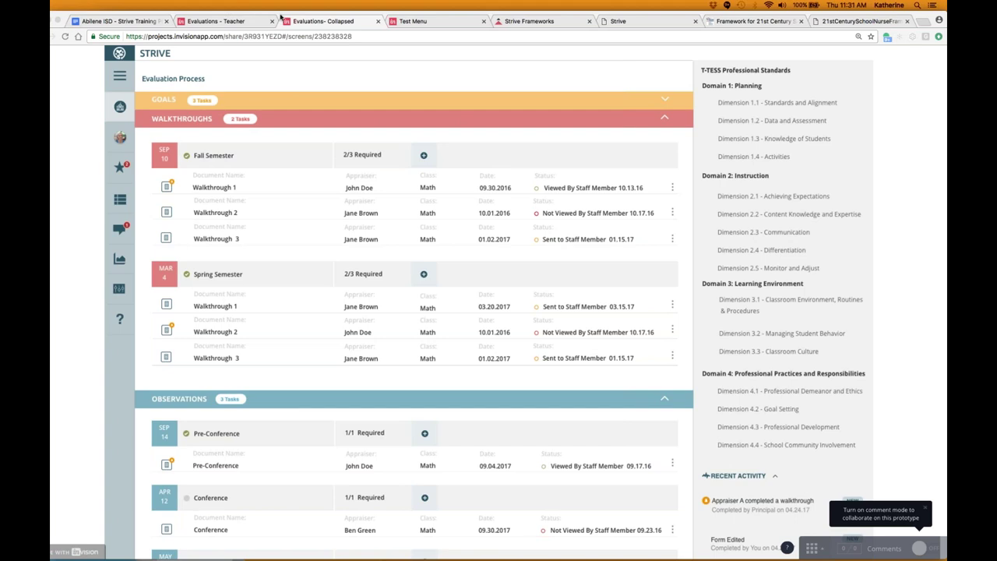
mouse_move(279, 16)
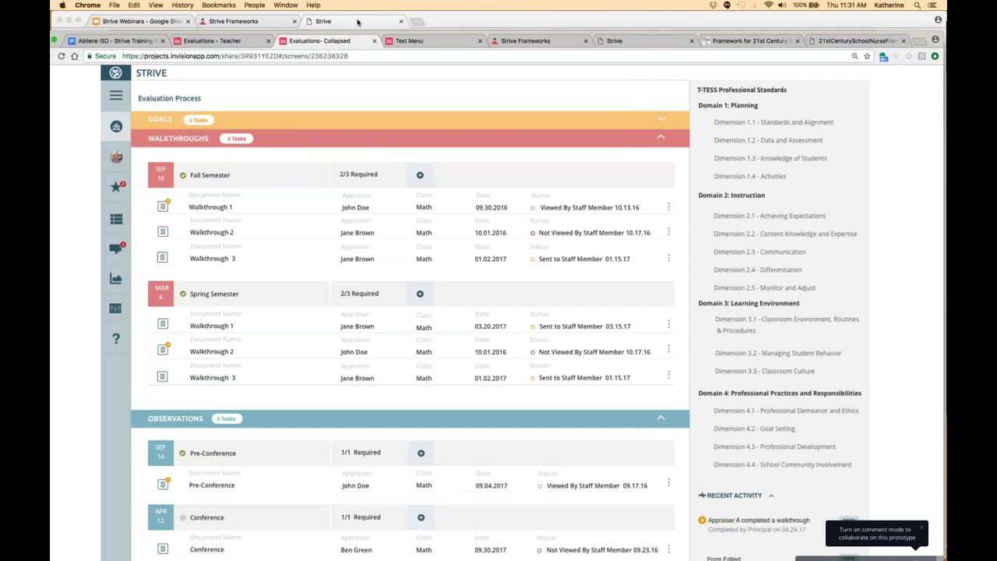
click(358, 22)
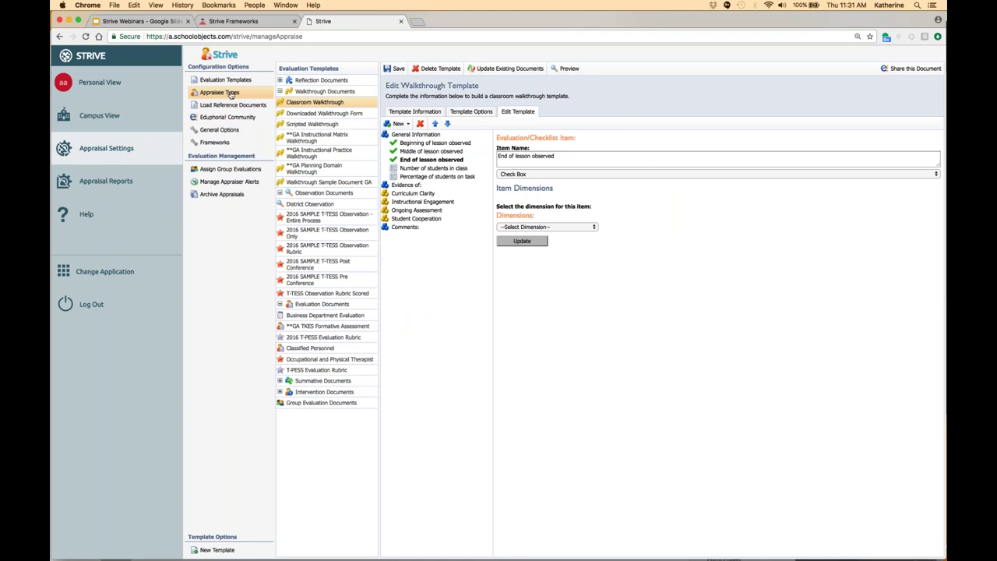
Open the first T-TESS Teacher appraisee type, select T-TESS as its framework, and save it.
click(239, 93)
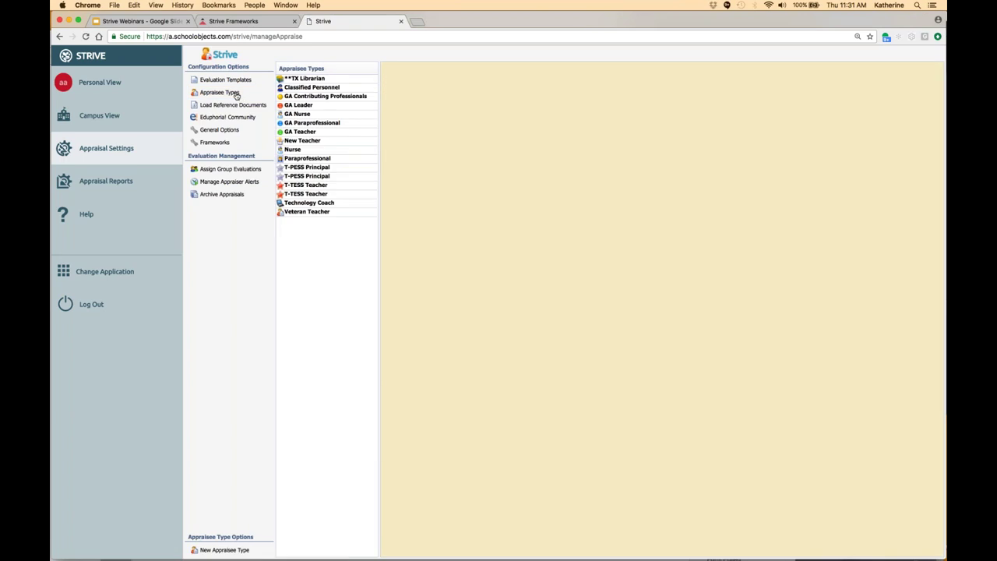
click(324, 186)
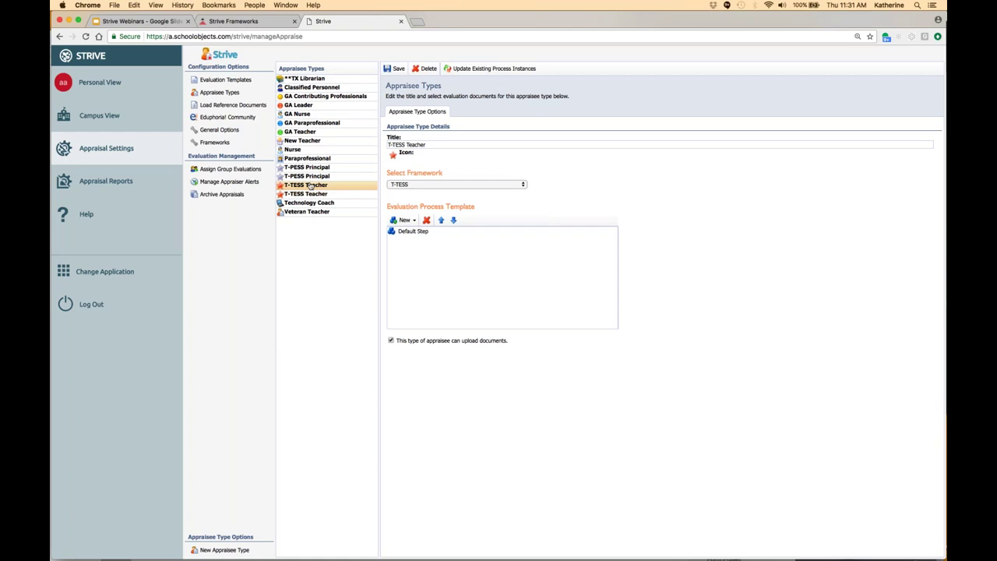
click(412, 186)
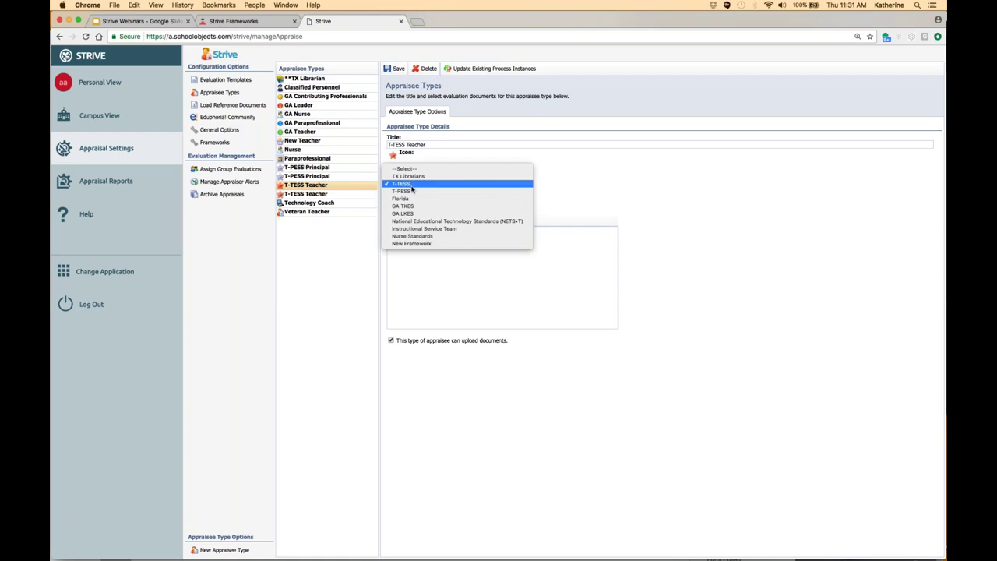
click(411, 186)
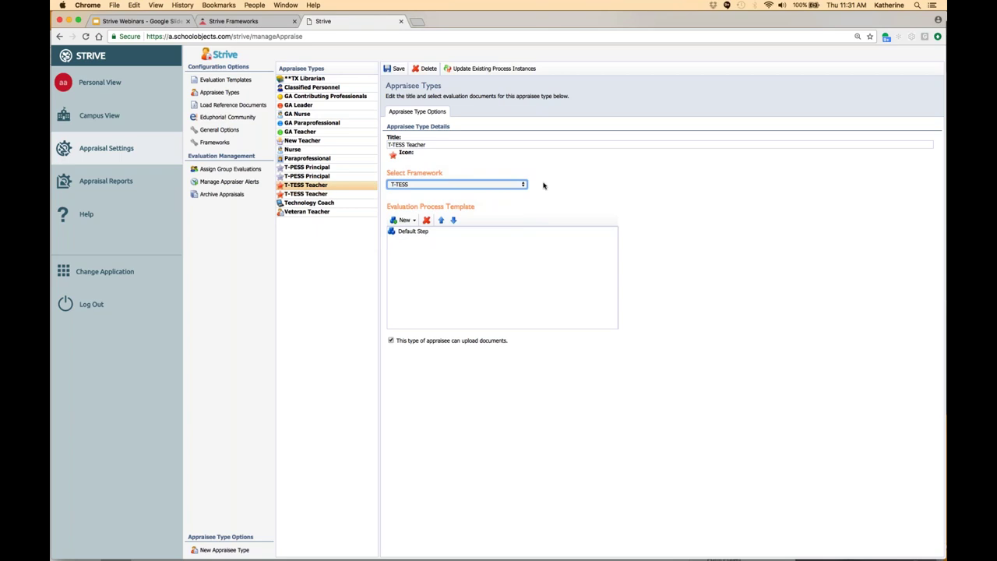
click(395, 69)
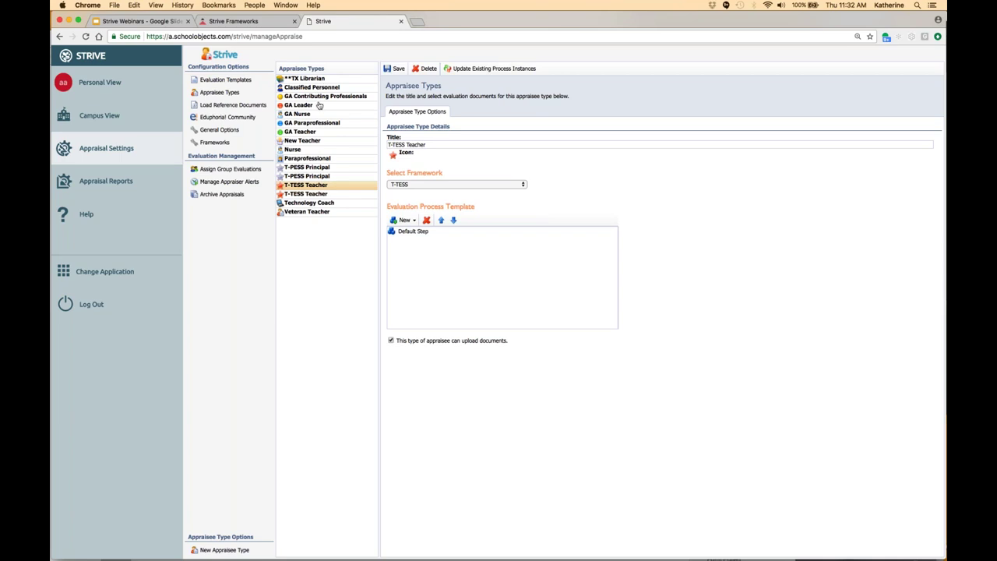
Rename the second T-TESS Teacher appraisee type to "T-TESS Teacher SLO Pilot", save it, and choose T-TESS as its framework.
click(316, 194)
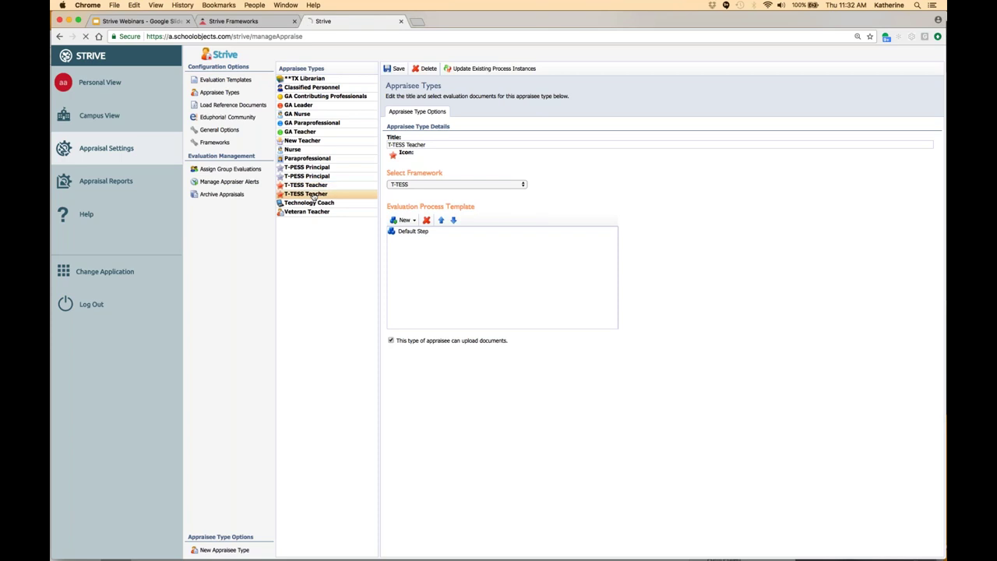
click(433, 147)
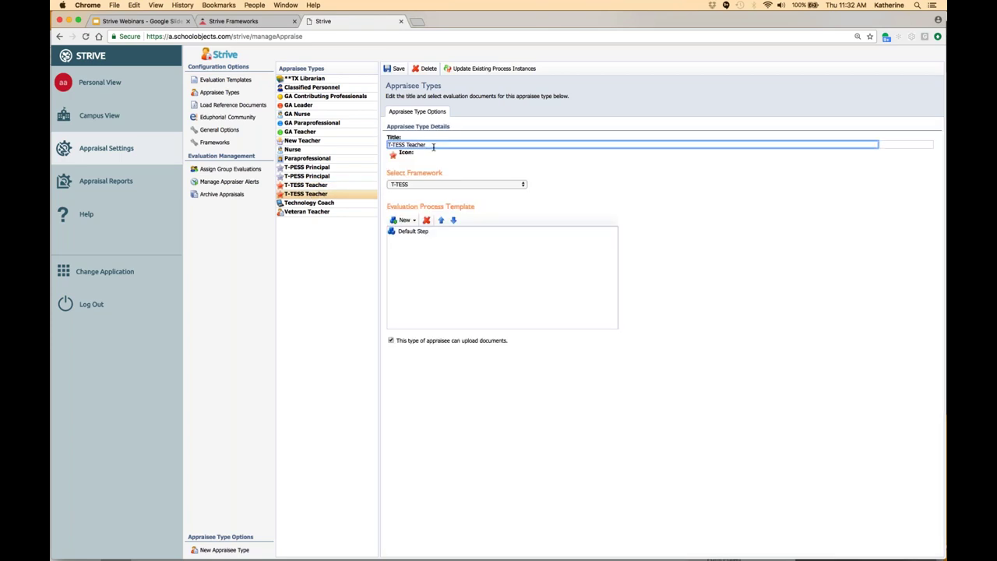
text(SLO Po)
text(lot)
key(Return)
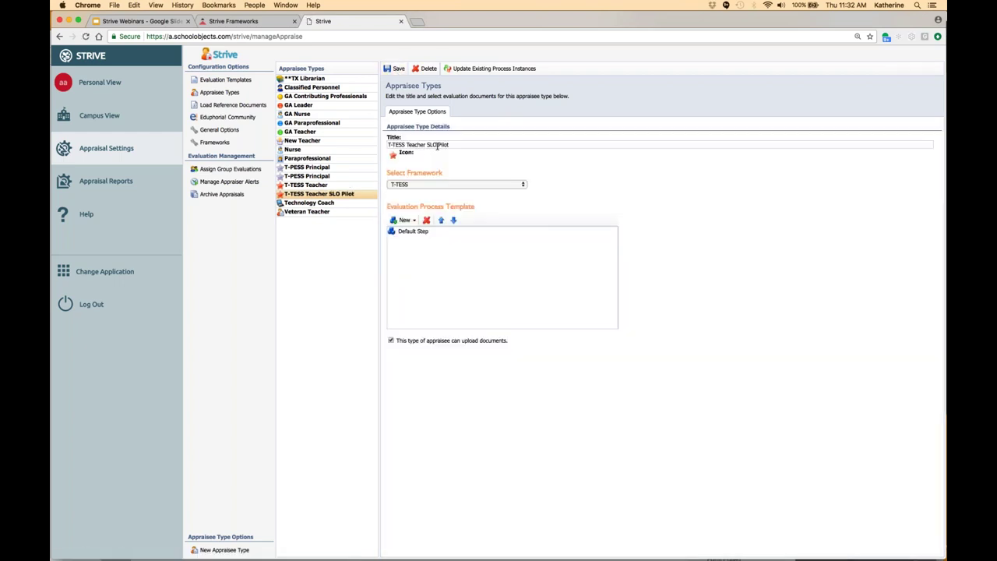
click(458, 184)
key(Return)
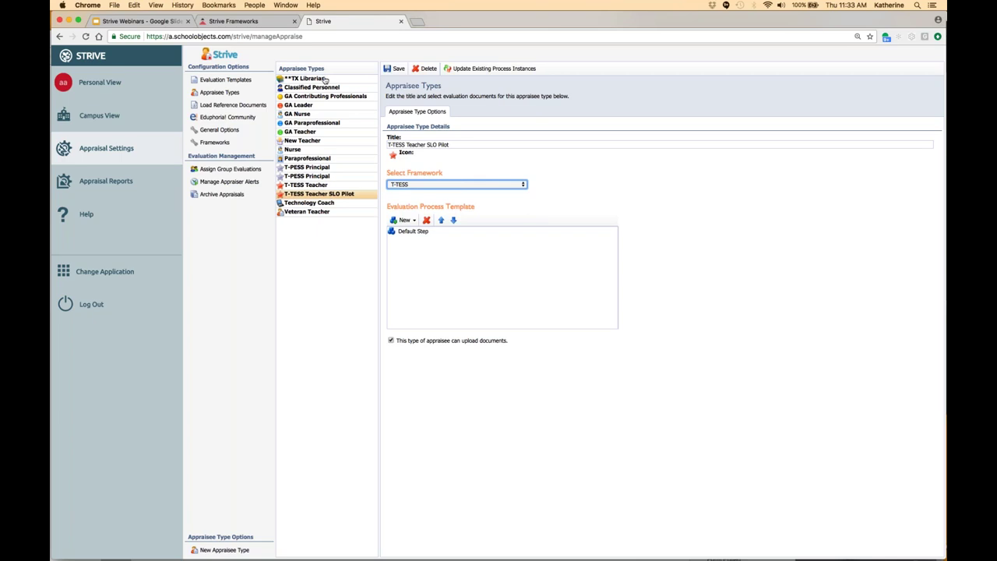
Open the **TX Librarian appraisee type and check which framework is selected for it, leaving the selection as it is.
click(326, 79)
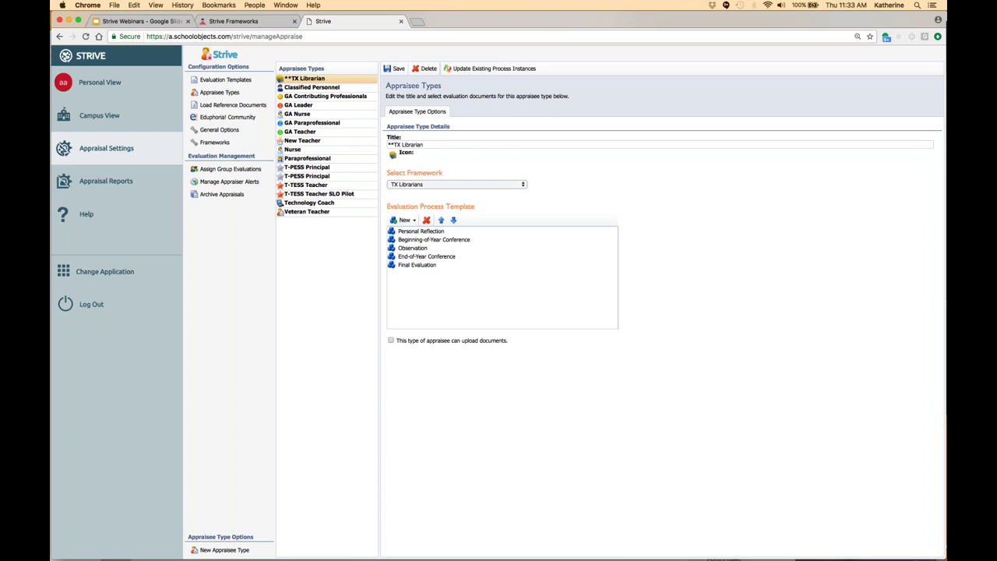
click(455, 183)
click(544, 169)
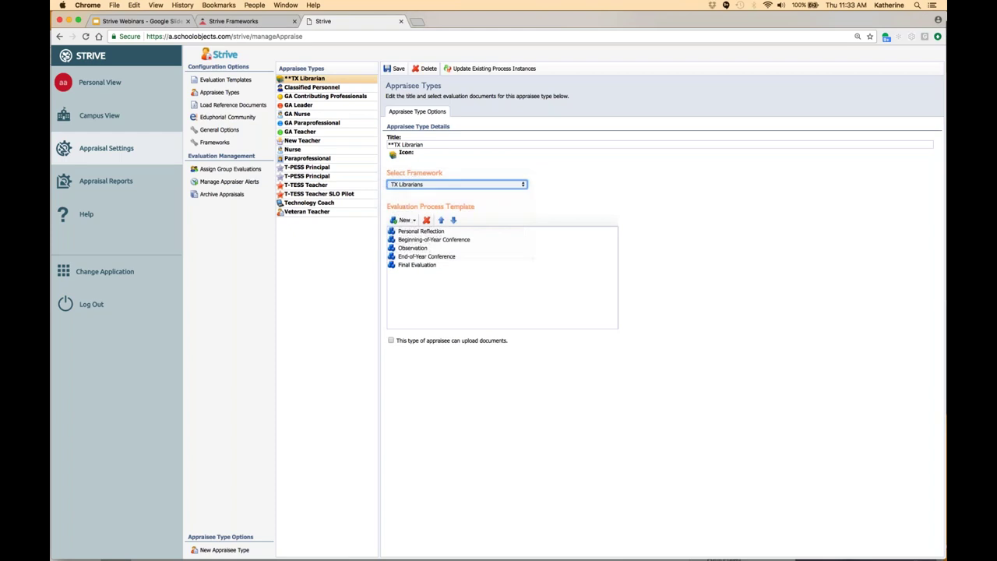
Switch to the Strive Webinars presentation in Google Slides and advance to the "Goals Webinar" slide.
click(154, 21)
key(Right)
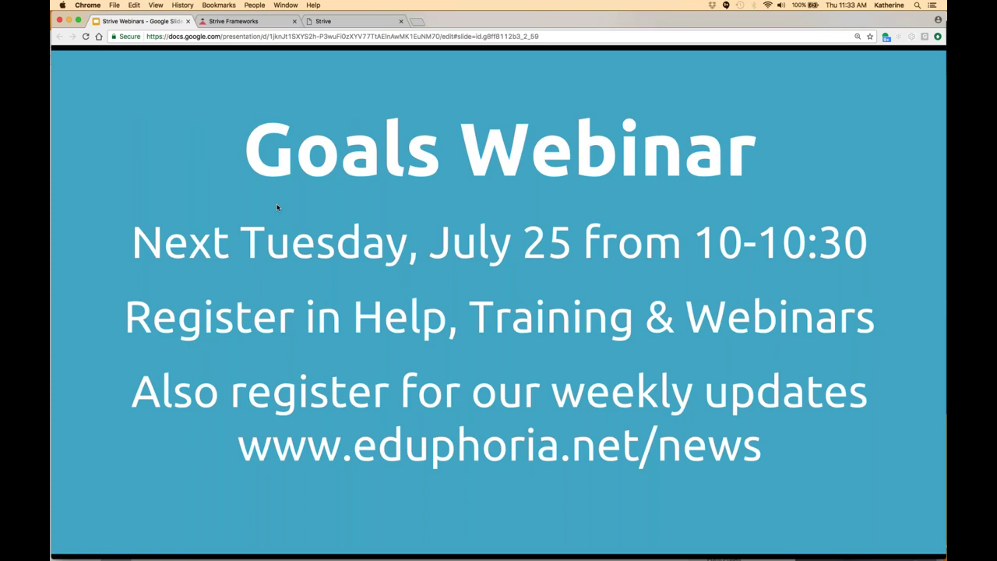